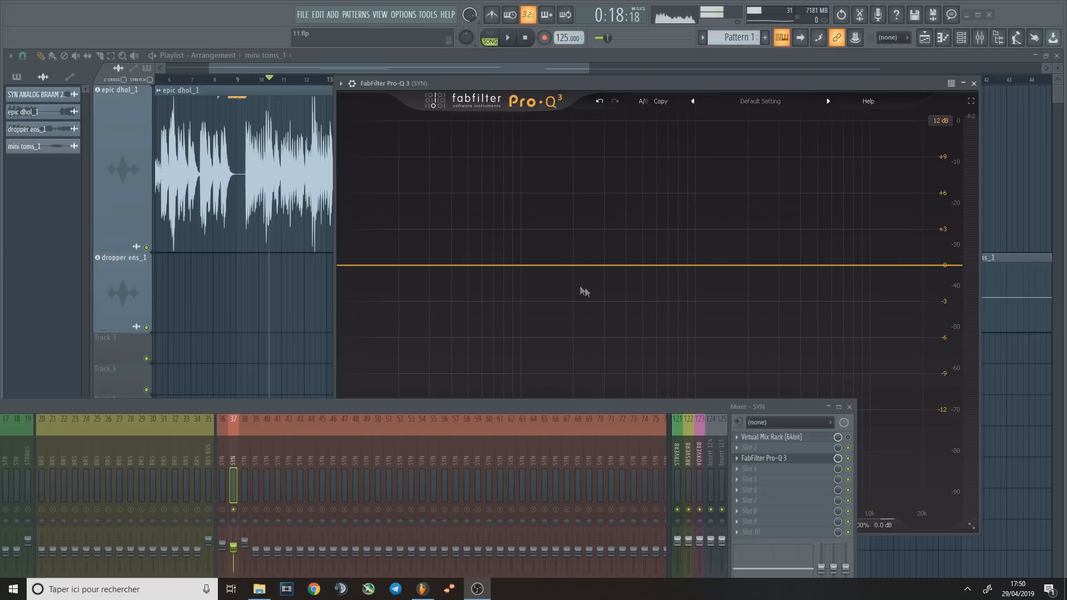
{"action": "mouse_move", "coordinate": [600, 266]}
{"action": "left_mouse_down"}
{"action": "mouse_move", "coordinate": [619, 369]}
{"action": "mouse_move", "coordinate": [617, 267]}
{"action": "left_mouse_up"}
{"action": "right_click", "coordinate": [618, 268]}
{"action": "left_click", "coordinate": [645, 372]}
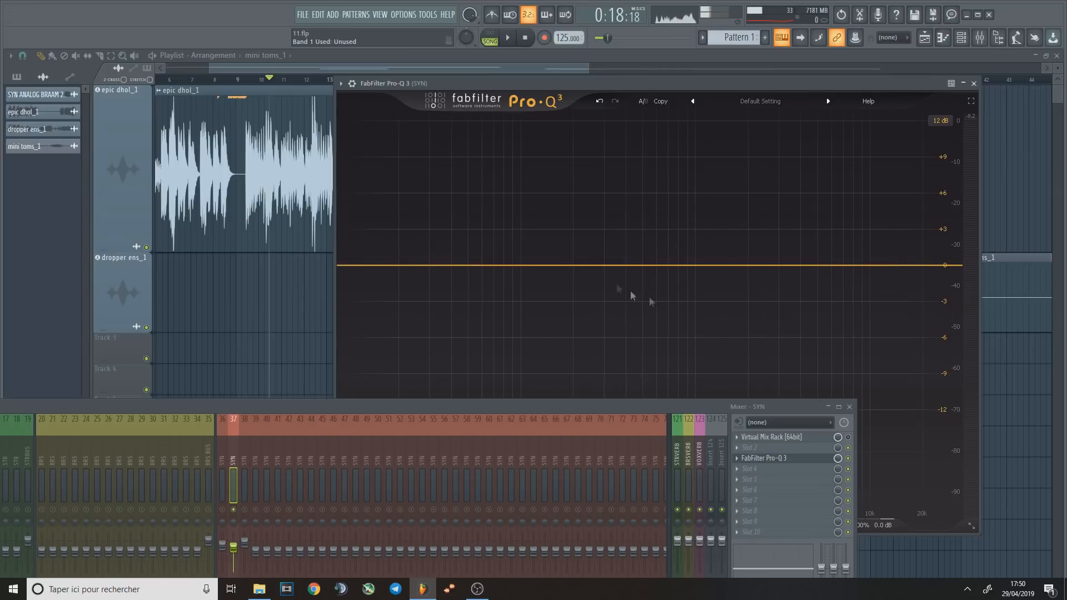
- During playback, add a bell band at about 395 Hz with a cut of about 3 dB and a Q of about 1.3
{"action": "key", "text": "space"}
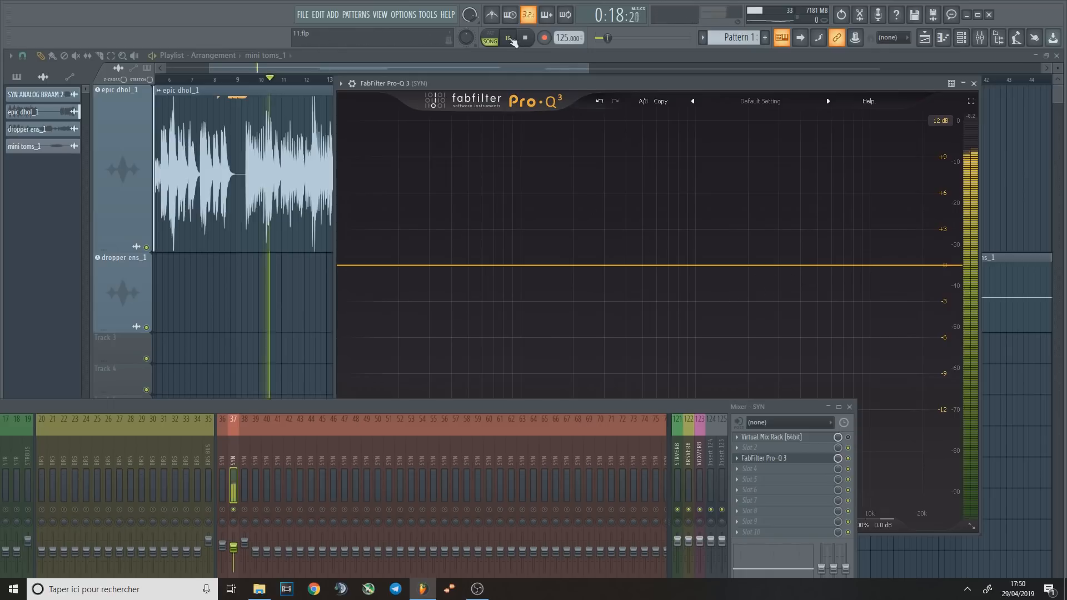
{"action": "left_click_drag", "start_coordinate": [631, 265], "coordinate": [626, 223]}
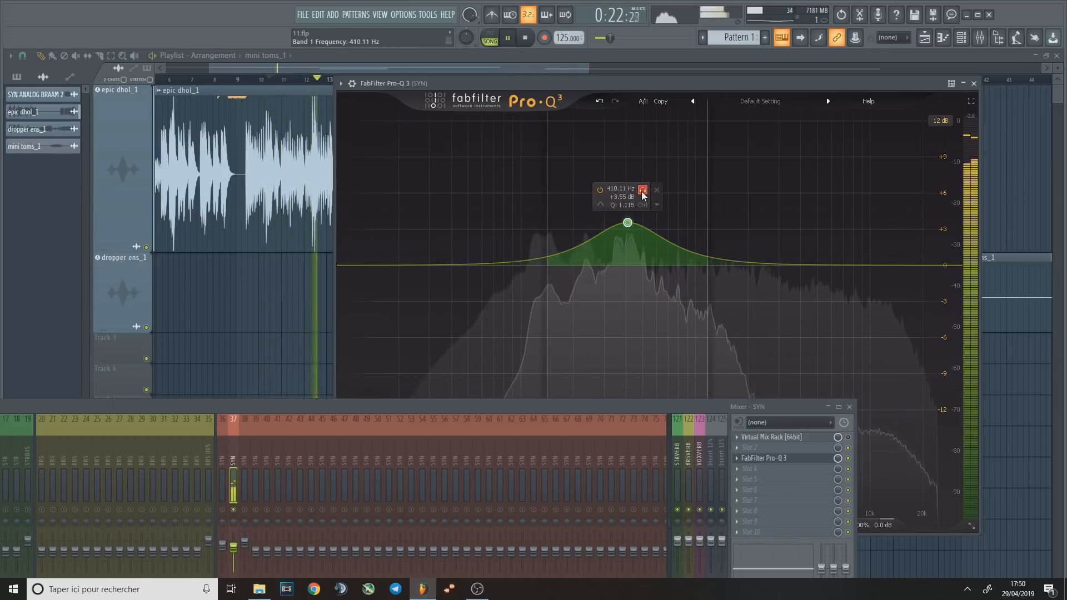
{"action": "left_click_drag", "start_coordinate": [626, 222], "coordinate": [625, 306]}
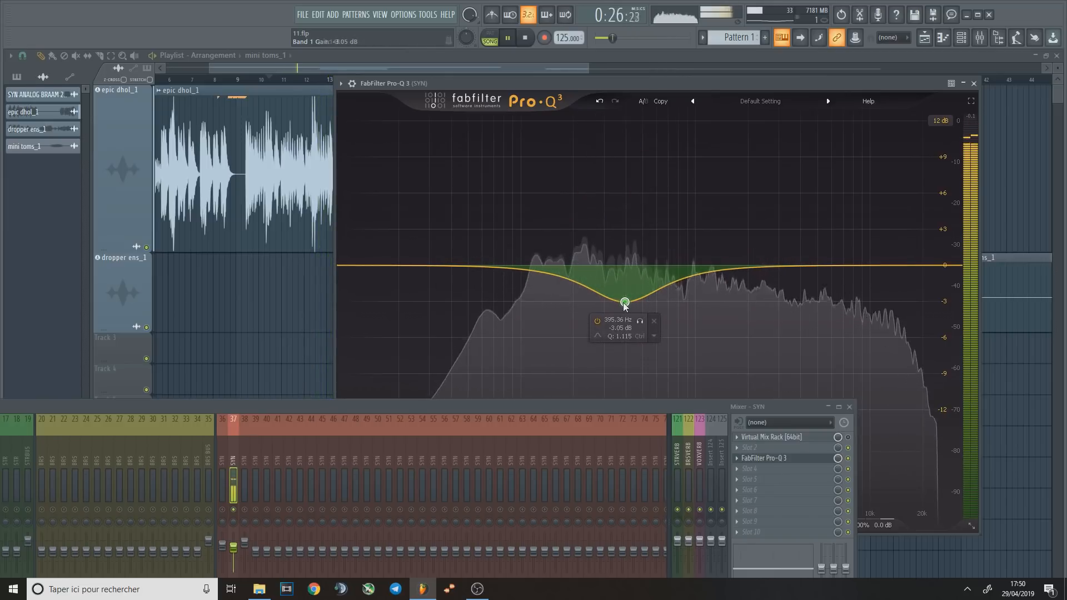
{"action": "scroll", "coordinate": [625, 306], "scroll_direction": "up", "scroll_amount": 3}
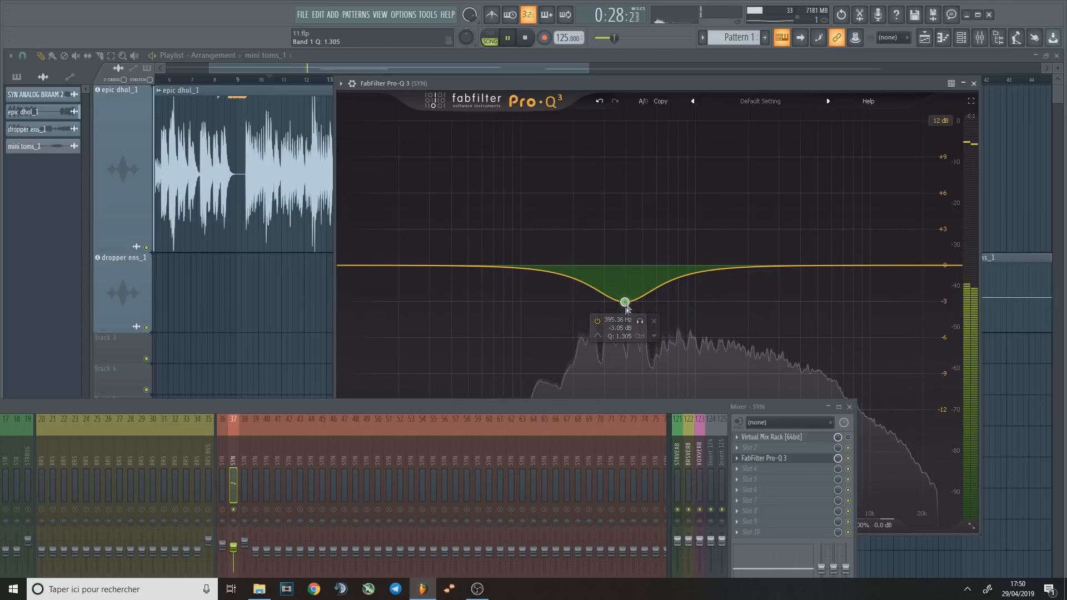
{"action": "key", "text": "space"}
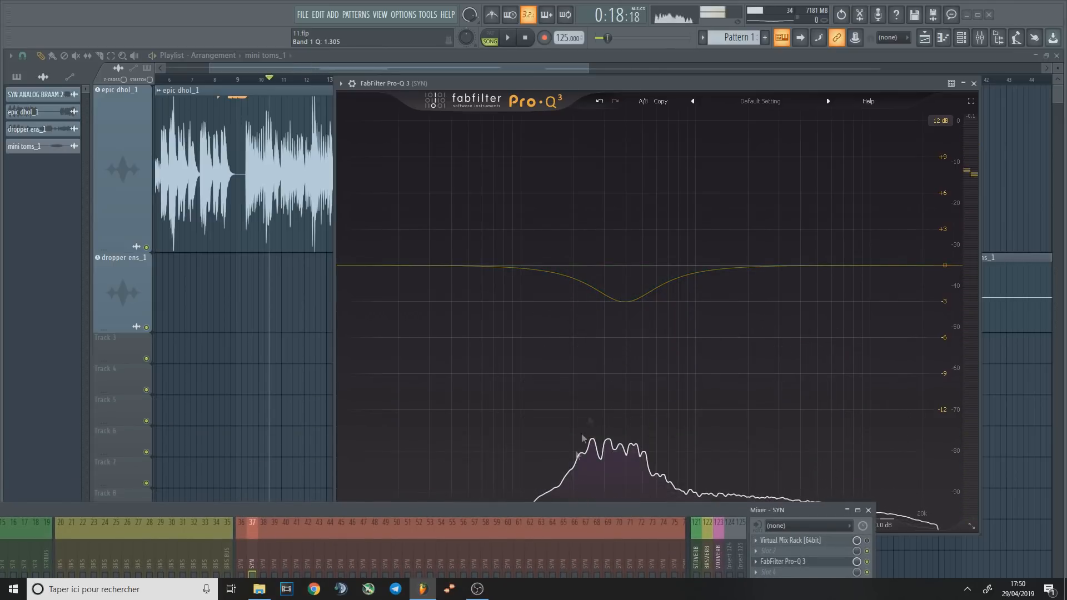
- Set the cut band's slope to 24 dB/oct and retune it to about 425 Hz with a Q of about 1.24 during playback
{"action": "mouse_move", "coordinate": [626, 301]}
{"action": "left_click", "coordinate": [535, 483]}
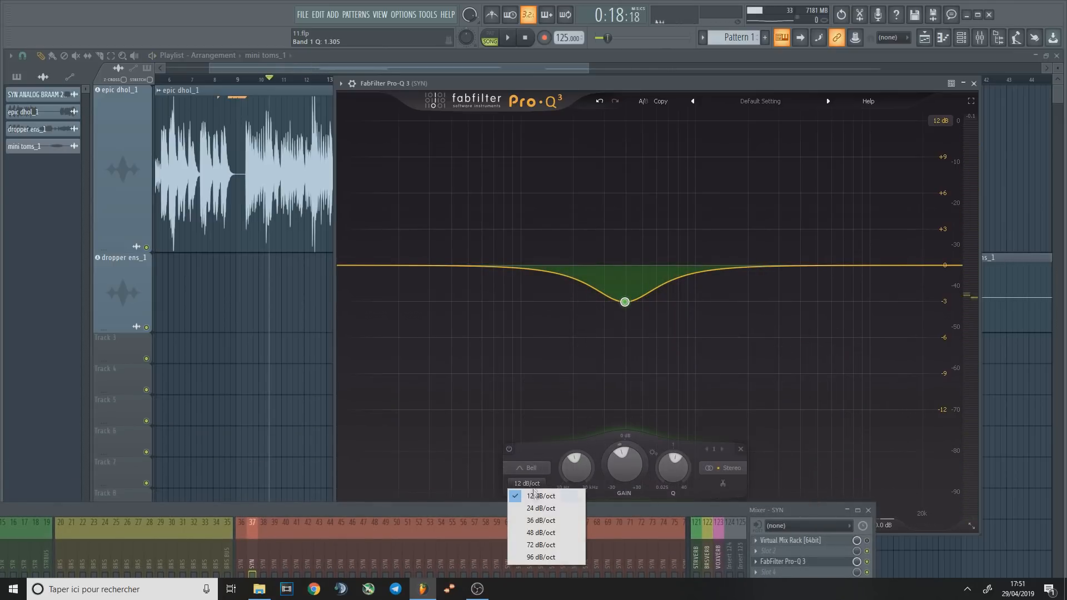
{"action": "left_click", "coordinate": [542, 509]}
{"action": "key", "text": "space"}
{"action": "mouse_move", "coordinate": [625, 305]}
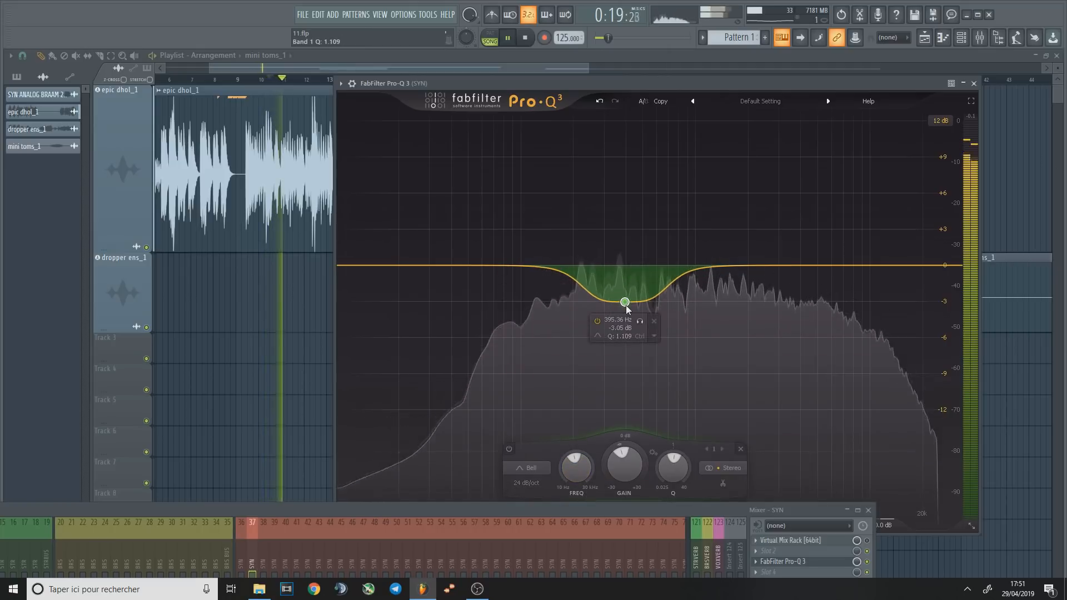
{"action": "left_click_drag", "start_coordinate": [625, 303], "coordinate": [665, 305]}
- Replay the section and compare the sound with FabFilter Pro-Q 3 bypassed and re-enabled in the mixer's effect slots
{"action": "left_click_drag", "start_coordinate": [625, 506], "coordinate": [632, 390]}
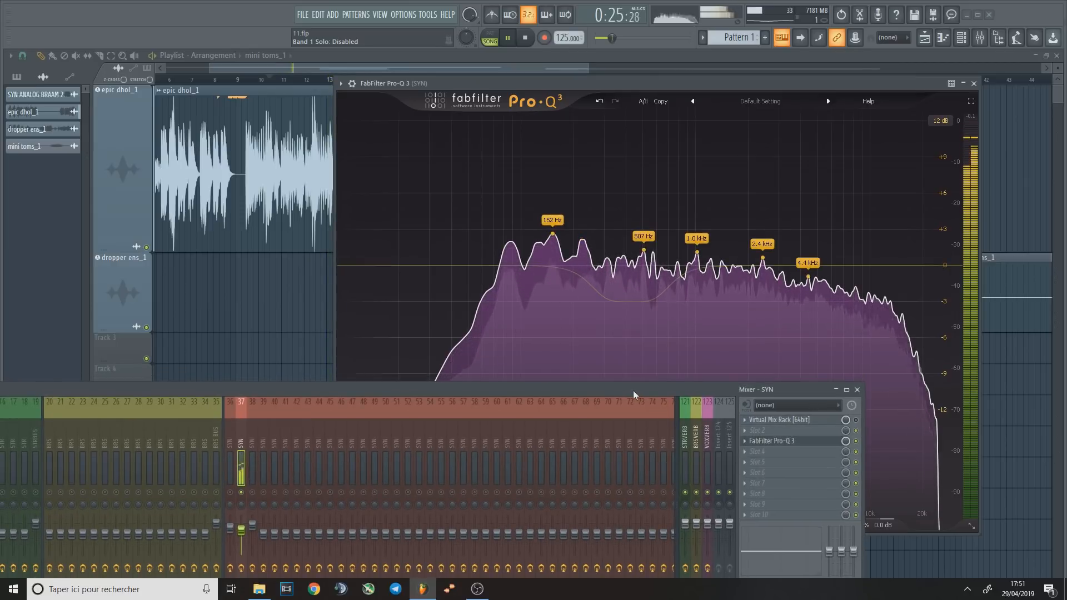
{"action": "key", "text": "space"}
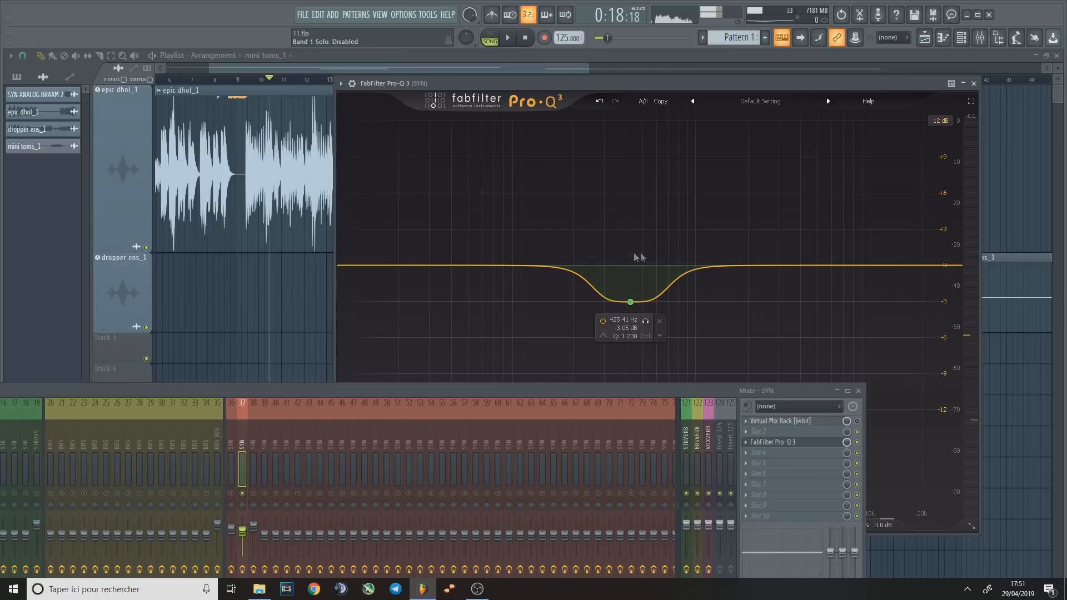
{"action": "key", "text": "space"}
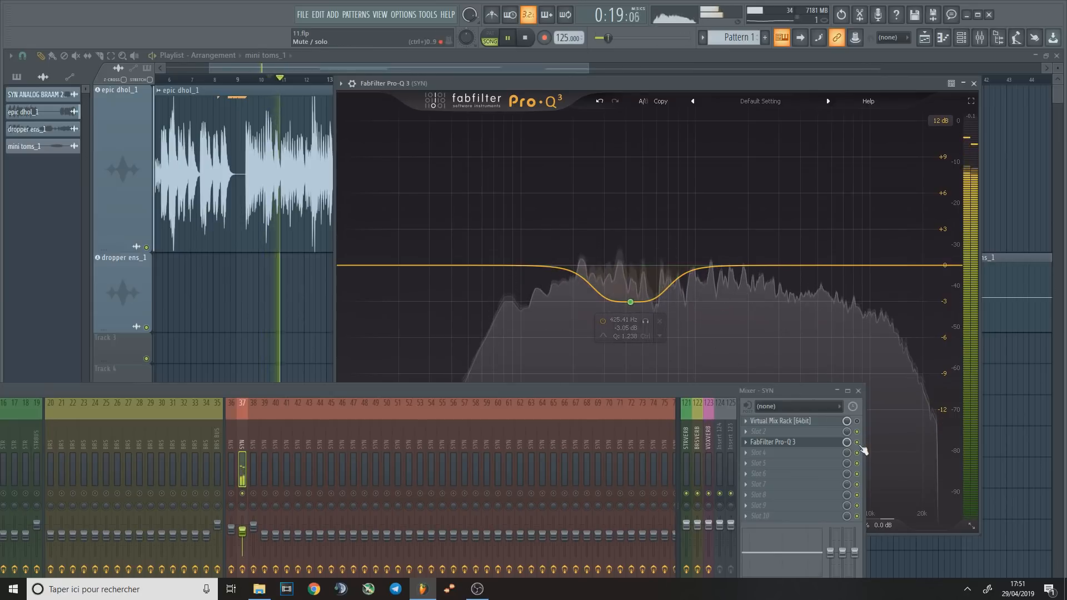
{"action": "left_click_drag", "start_coordinate": [694, 390], "coordinate": [633, 363]}
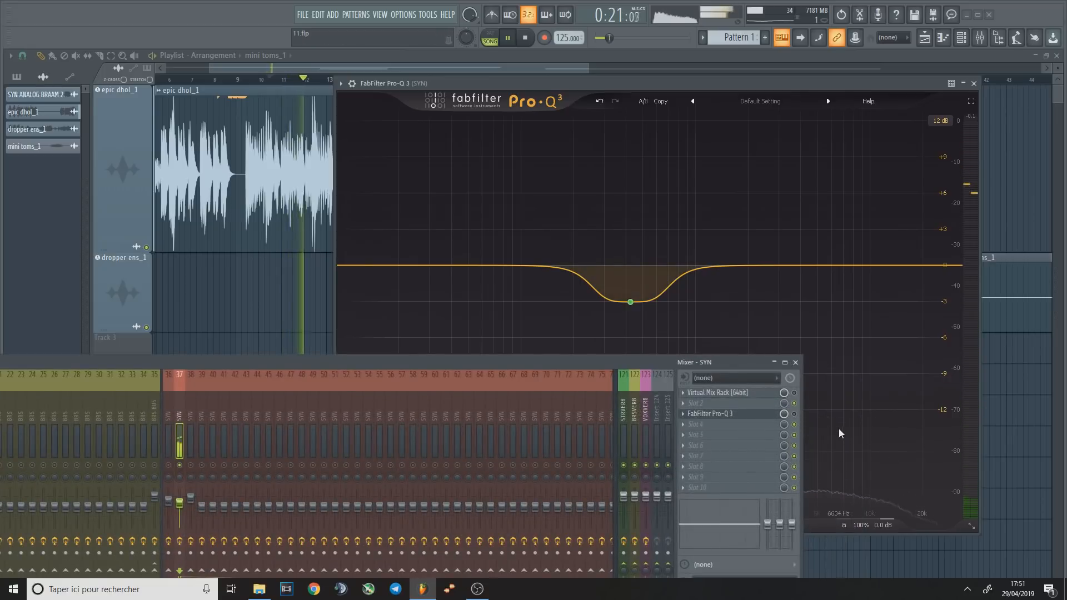
{"action": "left_click", "coordinate": [795, 414]}
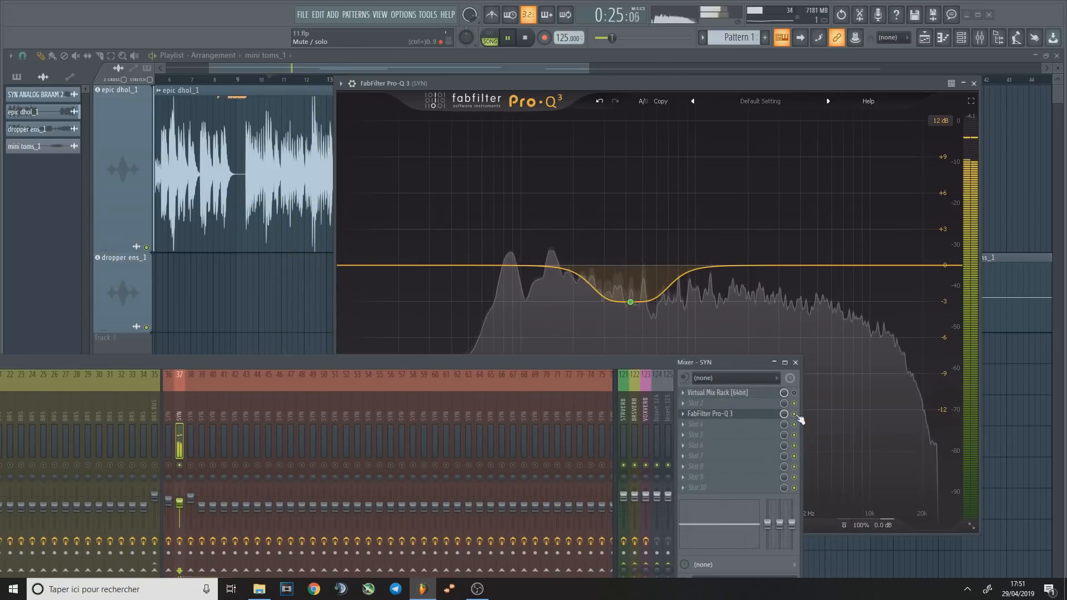
- Add a gentle low-end boost, a boost of about 1.4 dB at 3.6 kHz and a cut of about 1.8 dB at 764 Hz
{"action": "mouse_move", "coordinate": [558, 283]}
{"action": "left_click_drag", "start_coordinate": [558, 283], "coordinate": [536, 235]}
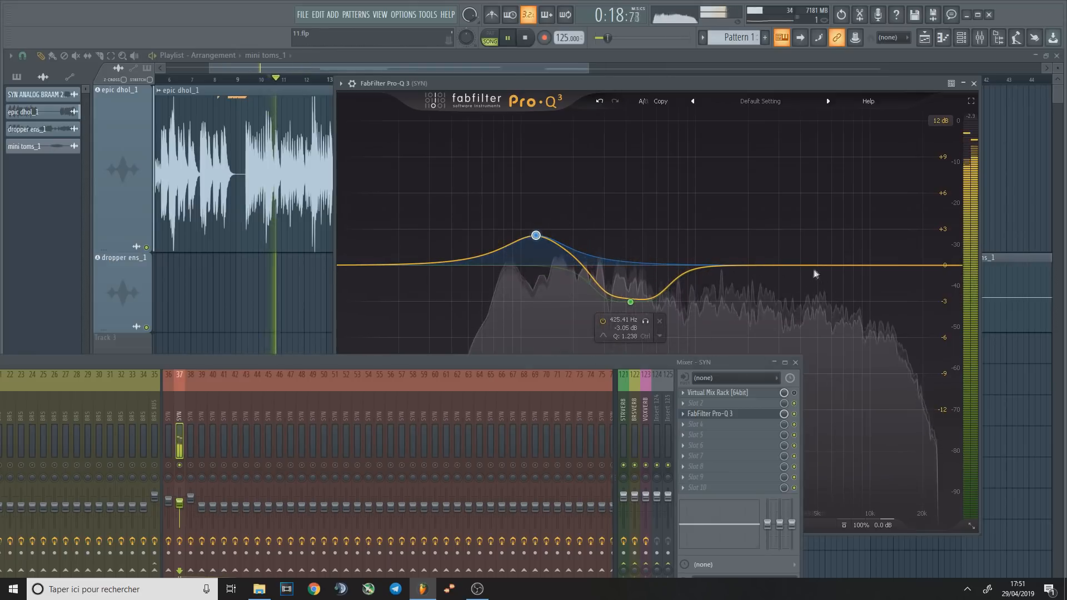
{"action": "left_click_drag", "start_coordinate": [814, 265], "coordinate": [794, 251]}
{"action": "left_click_drag", "start_coordinate": [685, 266], "coordinate": [674, 287]}
- Compare the four-band equalization with the unprocessed sound during playback, keeping the effect slots within reach, and stop playback
{"action": "mouse_move", "coordinate": [565, 361]}
{"action": "left_mouse_down"}
{"action": "mouse_move", "coordinate": [572, 407]}
{"action": "mouse_move", "coordinate": [579, 361]}
{"action": "left_mouse_up"}
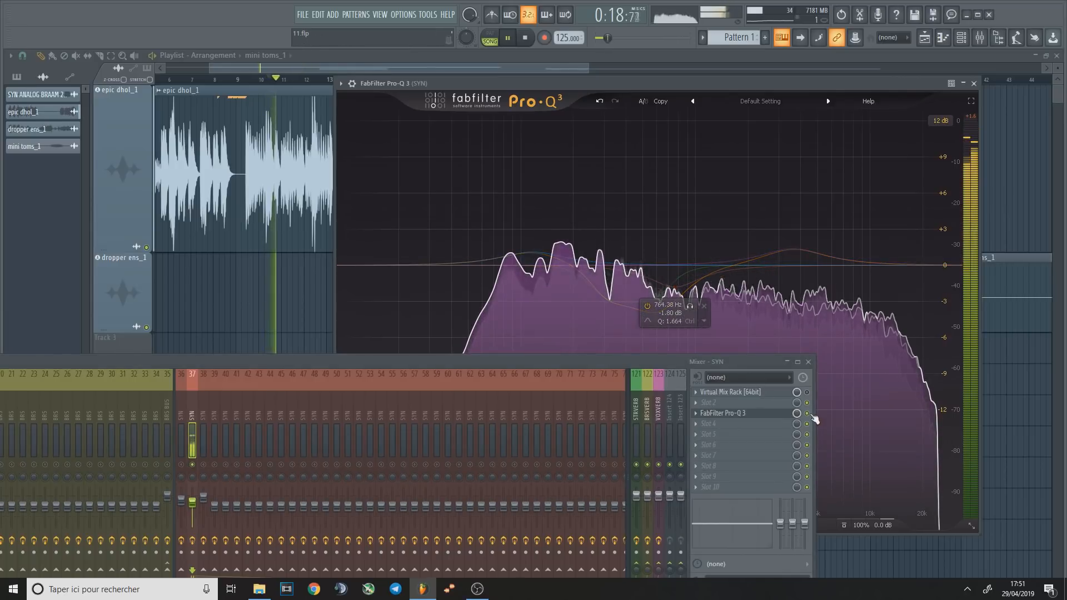
{"action": "left_click_drag", "start_coordinate": [636, 361], "coordinate": [611, 385]}
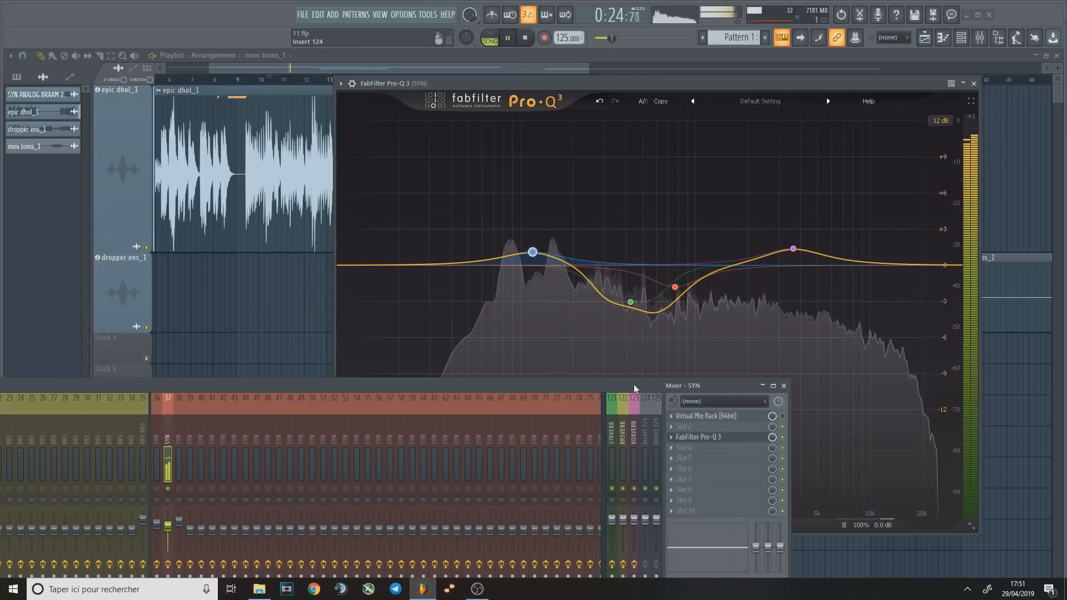
{"action": "left_click_drag", "start_coordinate": [636, 388], "coordinate": [638, 380]}
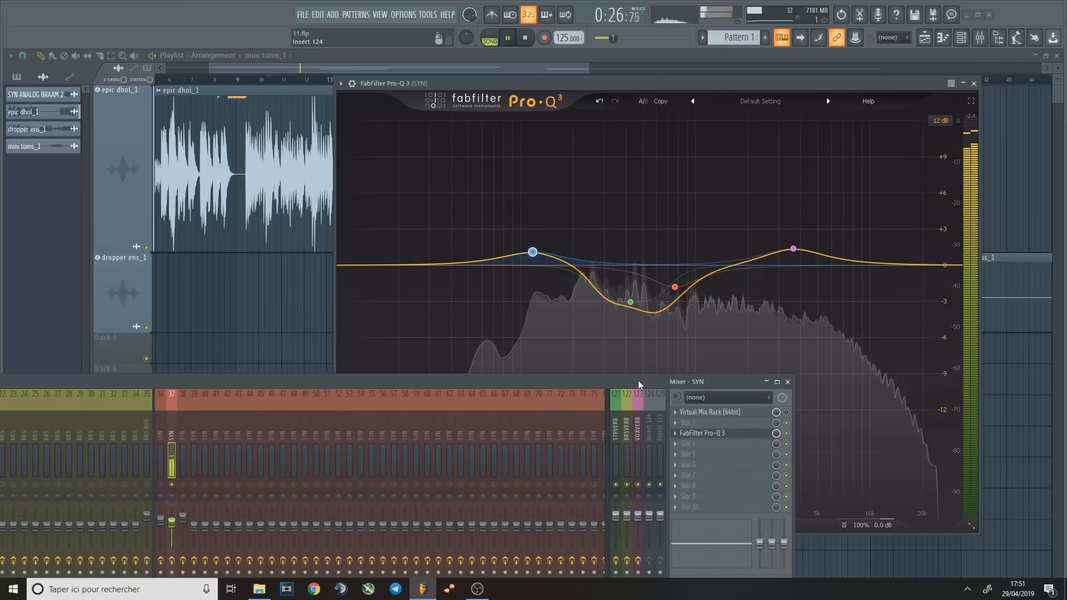
{"action": "key", "text": "space"}
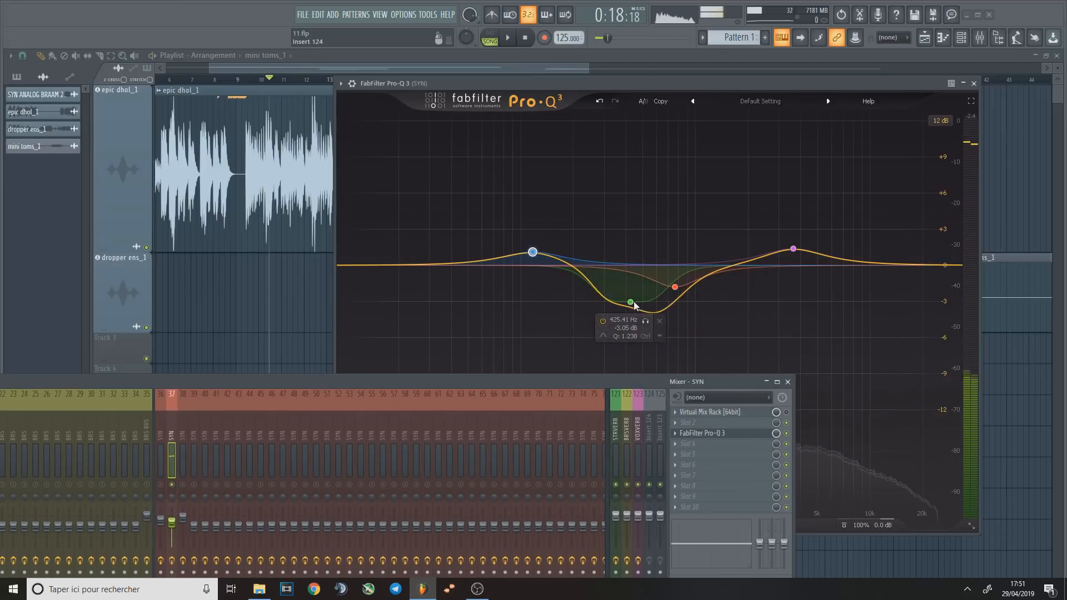
- Delete every band from the equalizer, including both halves of the accidentally split 425 Hz cut, leaving a flat curve
{"action": "right_click", "coordinate": [631, 302]}
{"action": "mouse_move", "coordinate": [683, 377]}
{"action": "left_click", "coordinate": [759, 401]}
{"action": "right_click", "coordinate": [671, 290]}
{"action": "left_click", "coordinate": [699, 390]}
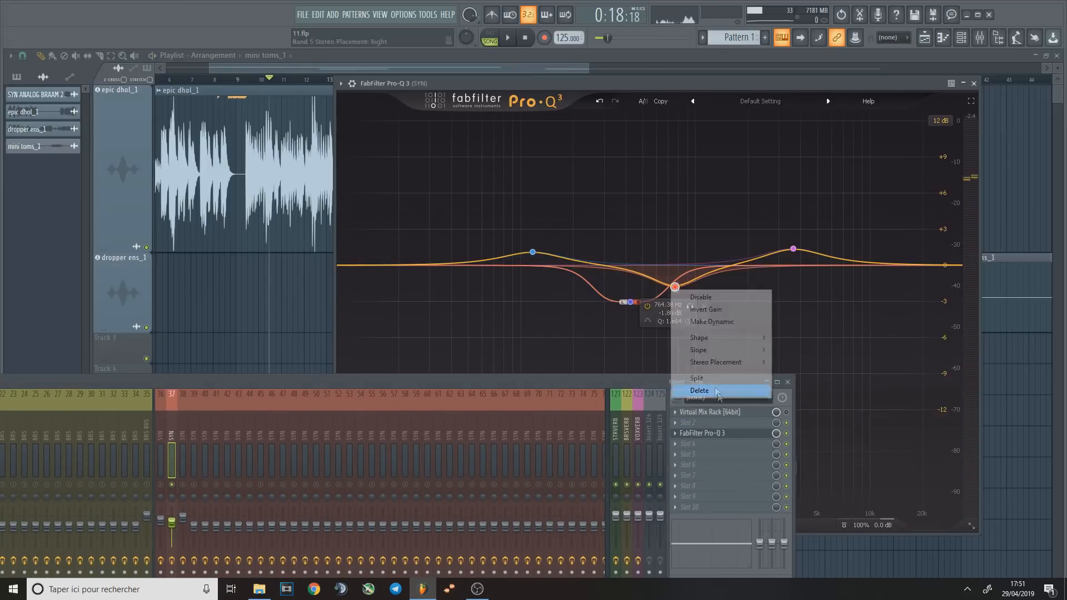
{"action": "right_click", "coordinate": [632, 299]}
{"action": "left_click", "coordinate": [666, 400]}
{"action": "right_click", "coordinate": [793, 249]}
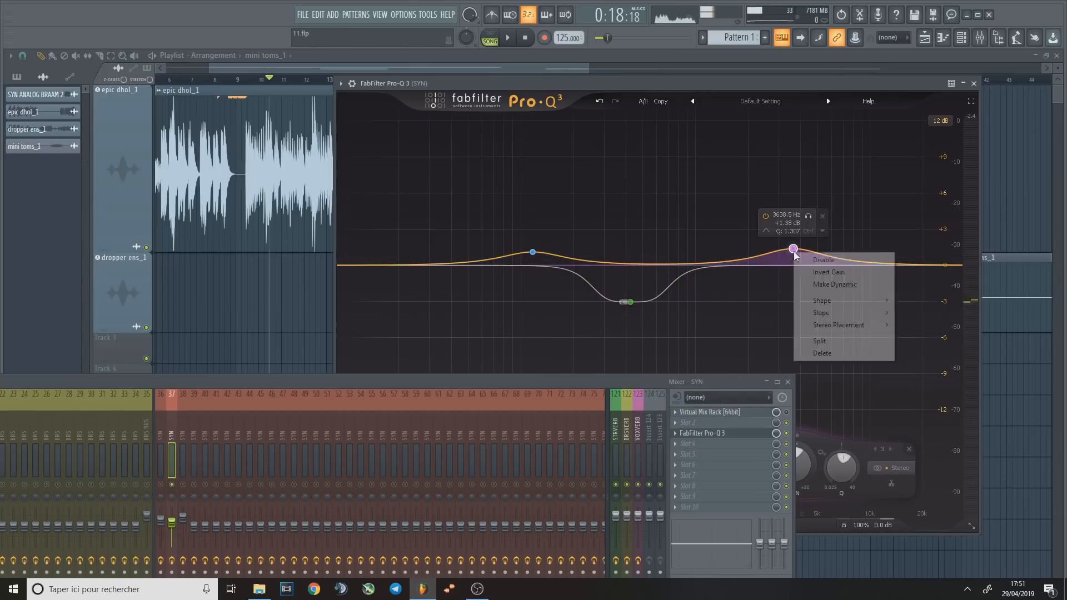
{"action": "left_click", "coordinate": [821, 351]}
{"action": "right_click", "coordinate": [630, 301]}
{"action": "left_click", "coordinate": [677, 401]}
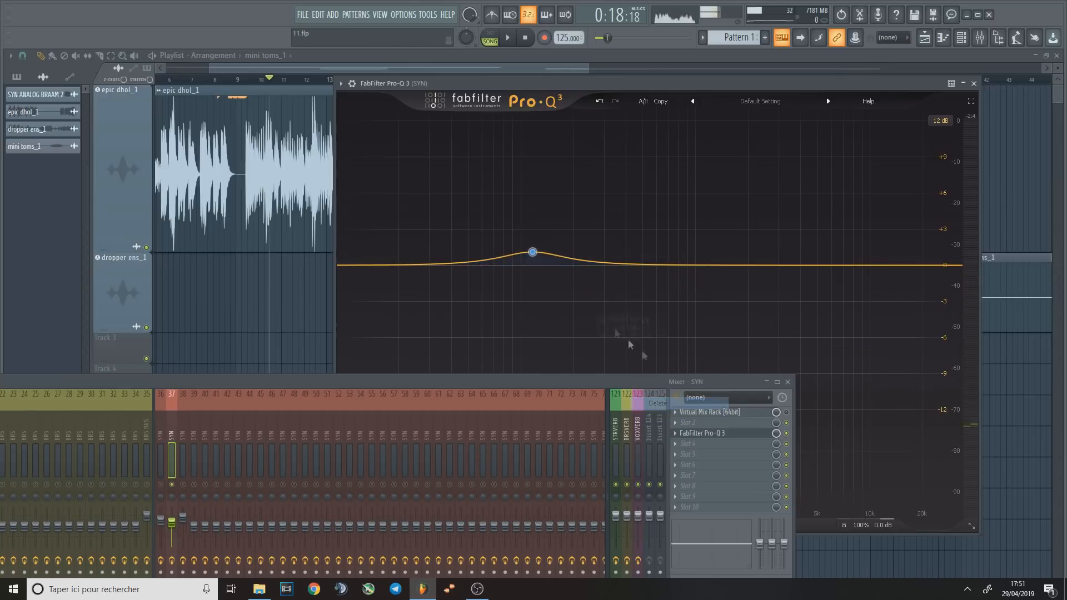
{"action": "right_click", "coordinate": [532, 251]}
{"action": "left_click", "coordinate": [561, 352]}
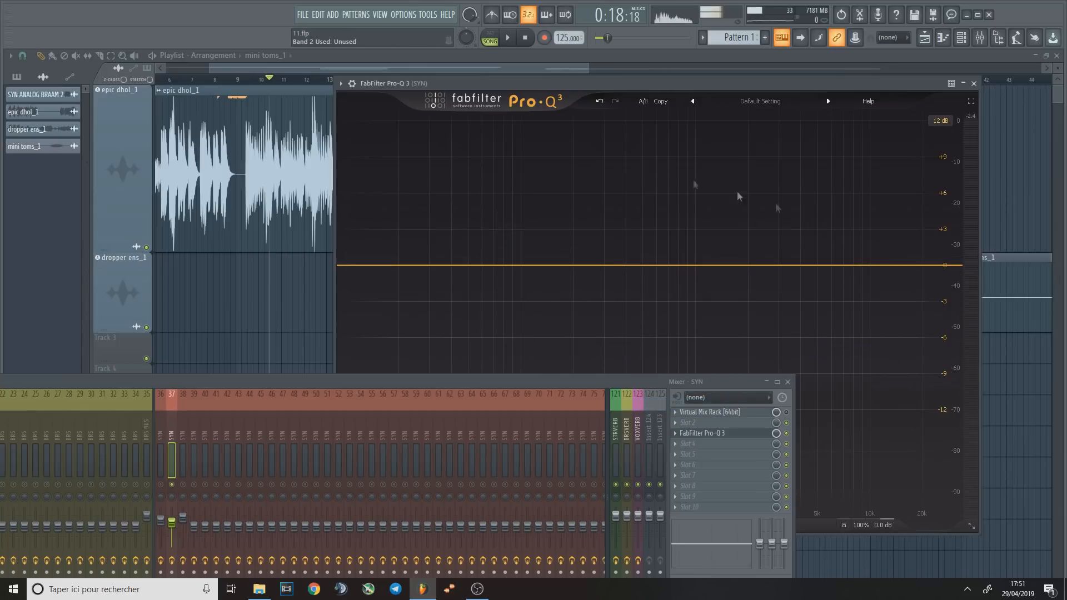
{"action": "mouse_move", "coordinate": [606, 267]}
{"action": "left_mouse_down"}
{"action": "mouse_move", "coordinate": [621, 228]}
{"action": "mouse_move", "coordinate": [633, 243]}
{"action": "mouse_move", "coordinate": [614, 281]}
{"action": "mouse_move", "coordinate": [616, 195]}
{"action": "mouse_move", "coordinate": [621, 259]}
{"action": "left_mouse_up"}
{"action": "right_click", "coordinate": [621, 258]}
{"action": "left_click", "coordinate": [642, 360]}
- Close the equalizer, play the dropper ens_1 clip from about bar 20 and select its insert 36 in the mixer
{"action": "left_click", "coordinate": [973, 83]}
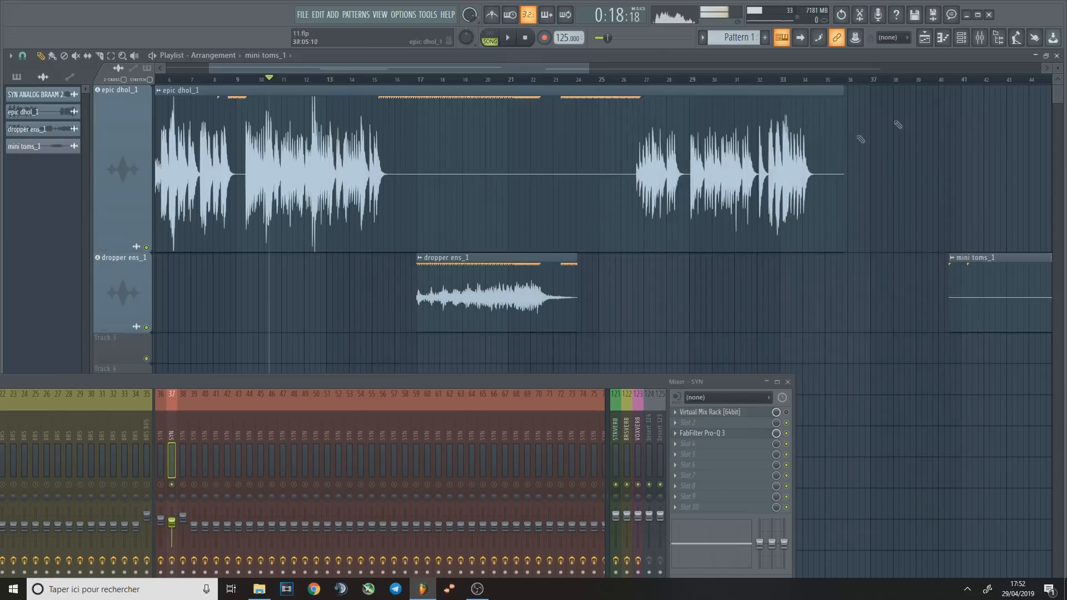
{"action": "scroll", "coordinate": [860, 139], "scroll_direction": "down", "scroll_amount": 1}
{"action": "left_click", "coordinate": [490, 83]}
{"action": "key", "text": "space"}
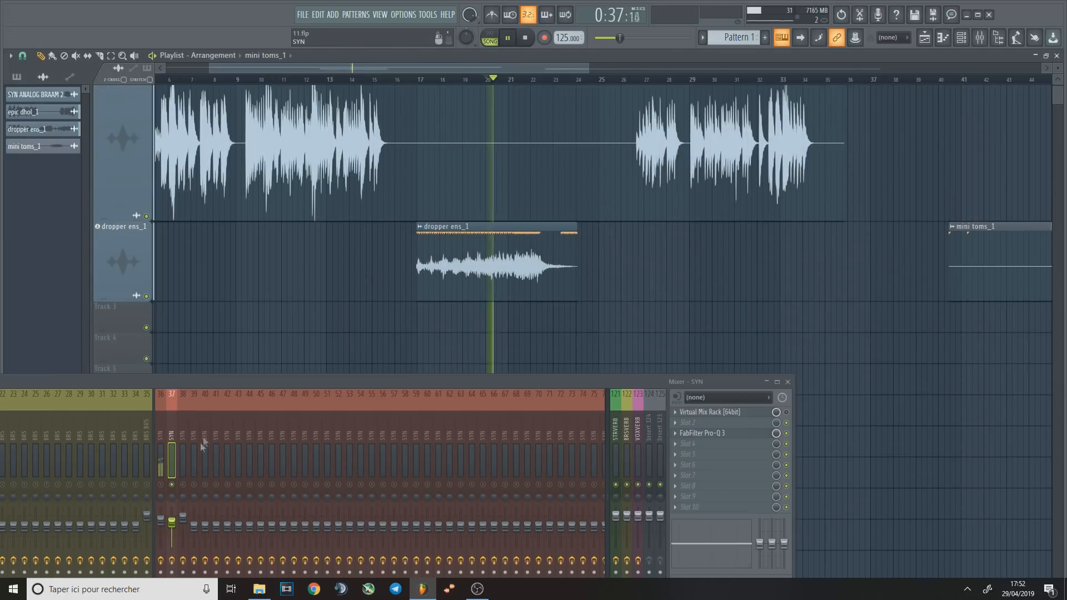
{"action": "left_click", "coordinate": [161, 447]}
{"action": "left_click_drag", "start_coordinate": [261, 395], "coordinate": [381, 311]}
- Listen to the dropper ens_1 clip from about bar 20 and again from about bar 19, and stop playback
{"action": "key", "text": "space"}
{"action": "key", "text": "space"}
{"action": "left_click", "coordinate": [497, 81]}
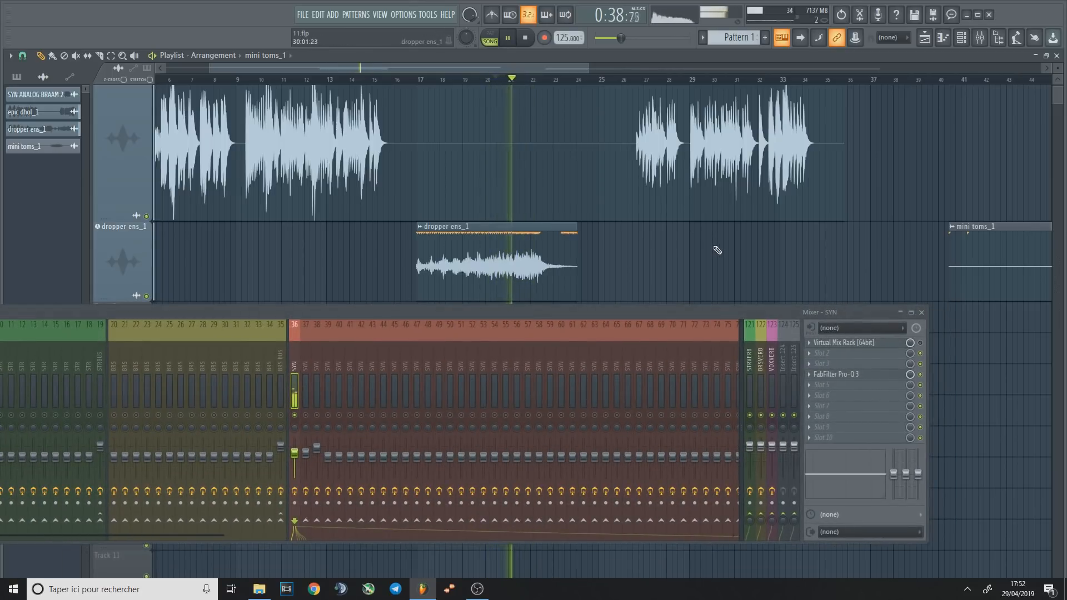
{"action": "key", "text": "space"}
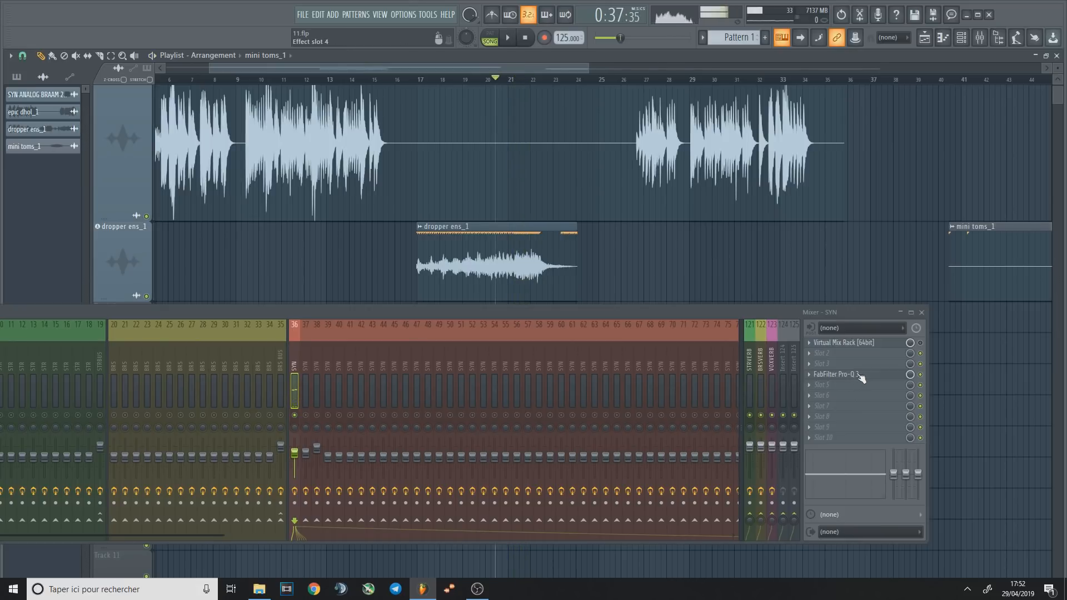
{"action": "left_click", "coordinate": [464, 82]}
{"action": "key", "text": "space"}
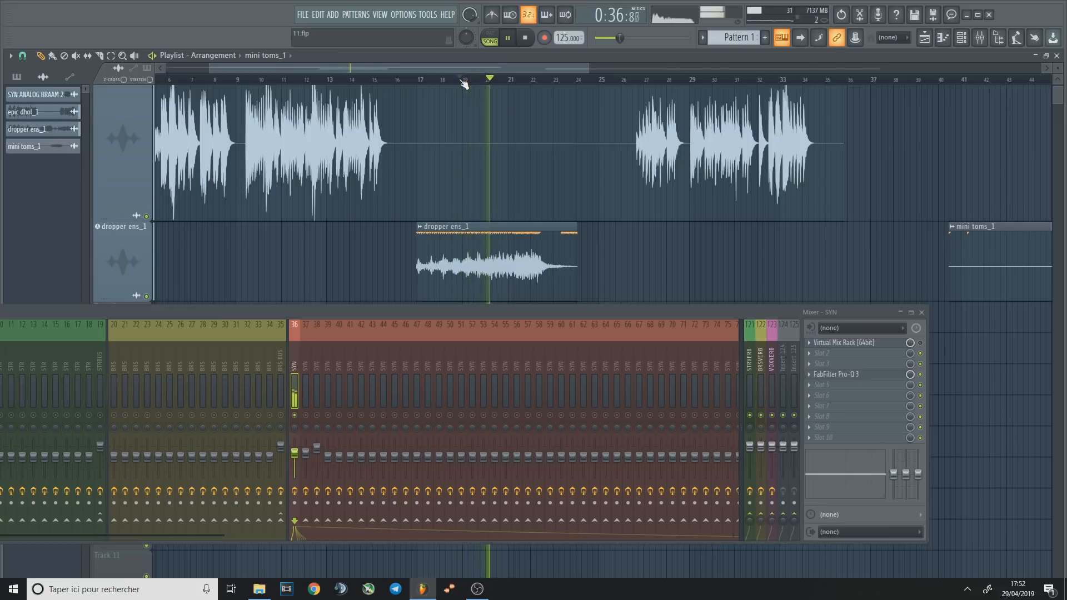
{"action": "key", "text": "space"}
- Open FabFilter Pro-Q 3 on insert 36 and add a bell band boosted about 8 dB at about 257 Hz during playback
{"action": "left_click", "coordinate": [856, 374]}
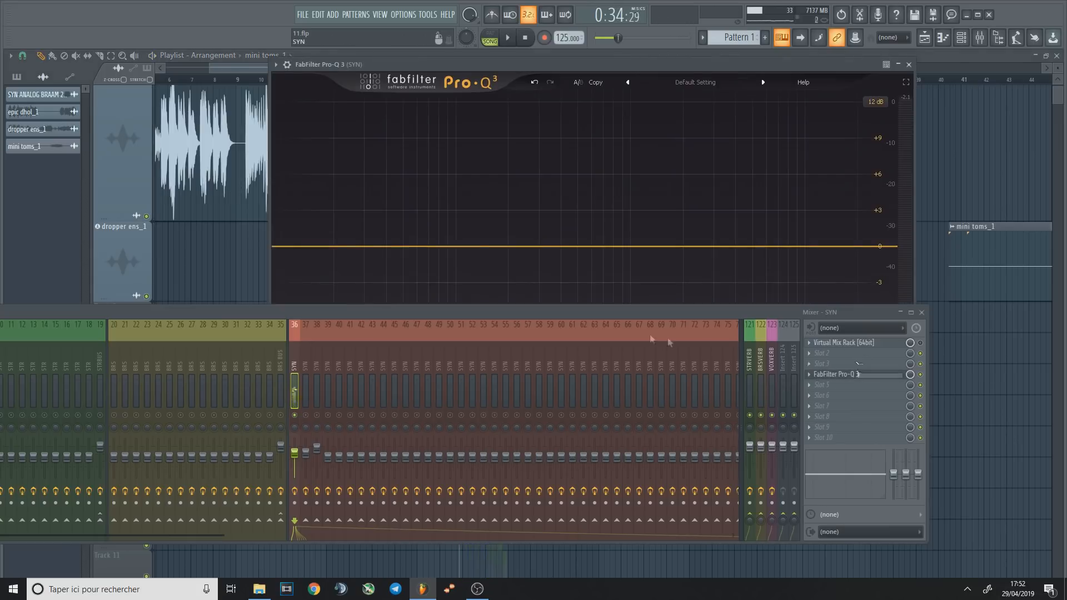
{"action": "left_click_drag", "start_coordinate": [569, 317], "coordinate": [600, 510]}
{"action": "key", "text": "space"}
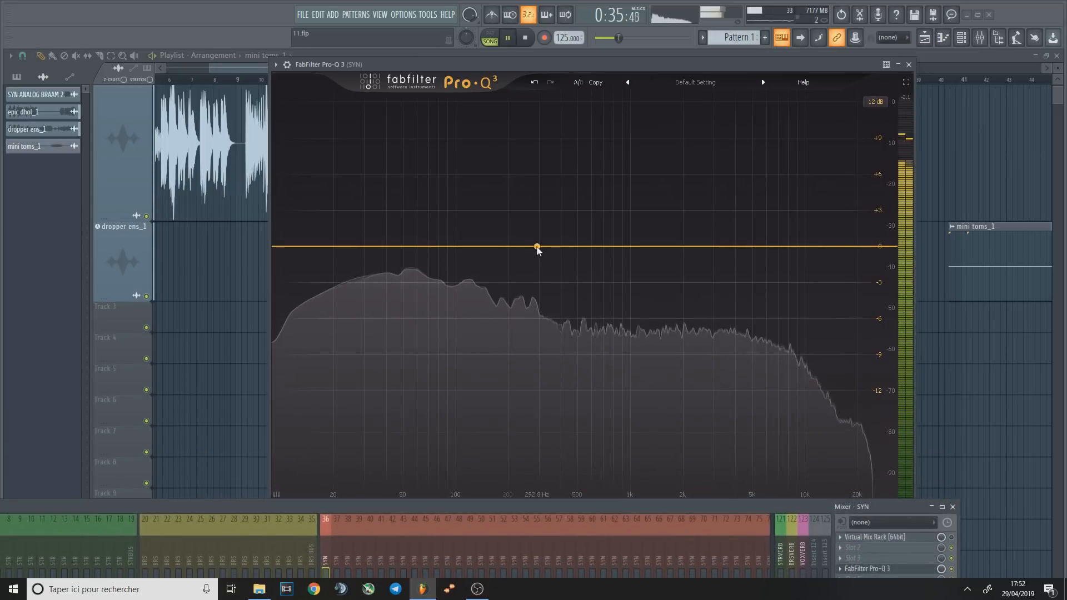
{"action": "mouse_move", "coordinate": [535, 246]}
{"action": "left_mouse_down"}
{"action": "mouse_move", "coordinate": [531, 205]}
{"action": "mouse_move", "coordinate": [561, 179]}
{"action": "mouse_move", "coordinate": [519, 180]}
{"action": "mouse_move", "coordinate": [535, 182]}
{"action": "mouse_move", "coordinate": [517, 278]}
{"action": "mouse_move", "coordinate": [525, 364]}
{"action": "mouse_move", "coordinate": [523, 248]}
{"action": "left_mouse_up"}
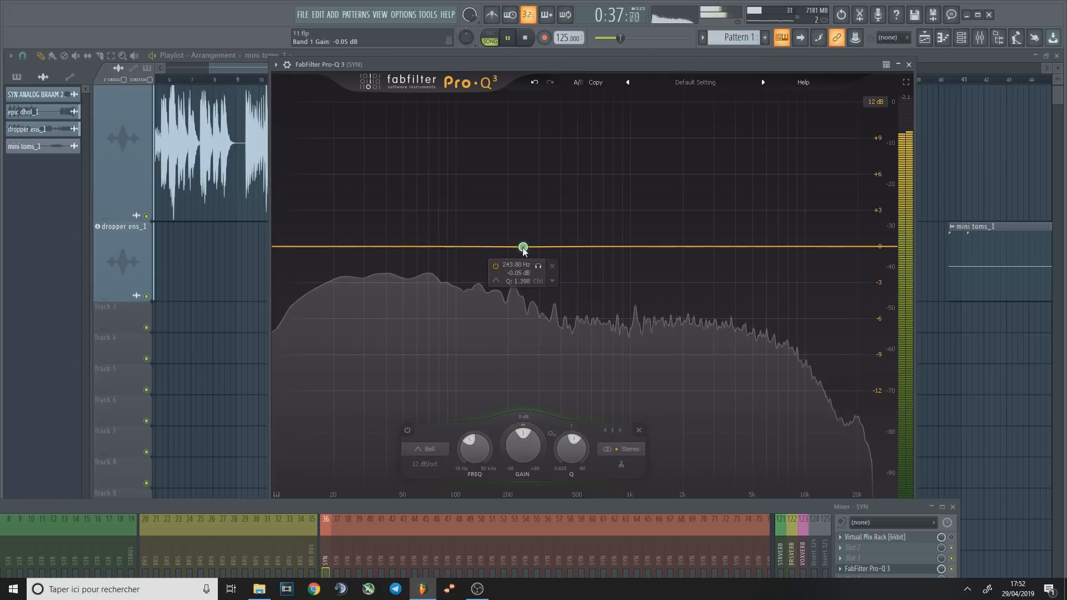
{"action": "left_click_drag", "start_coordinate": [522, 249], "coordinate": [527, 155]}
{"action": "key", "text": "space"}
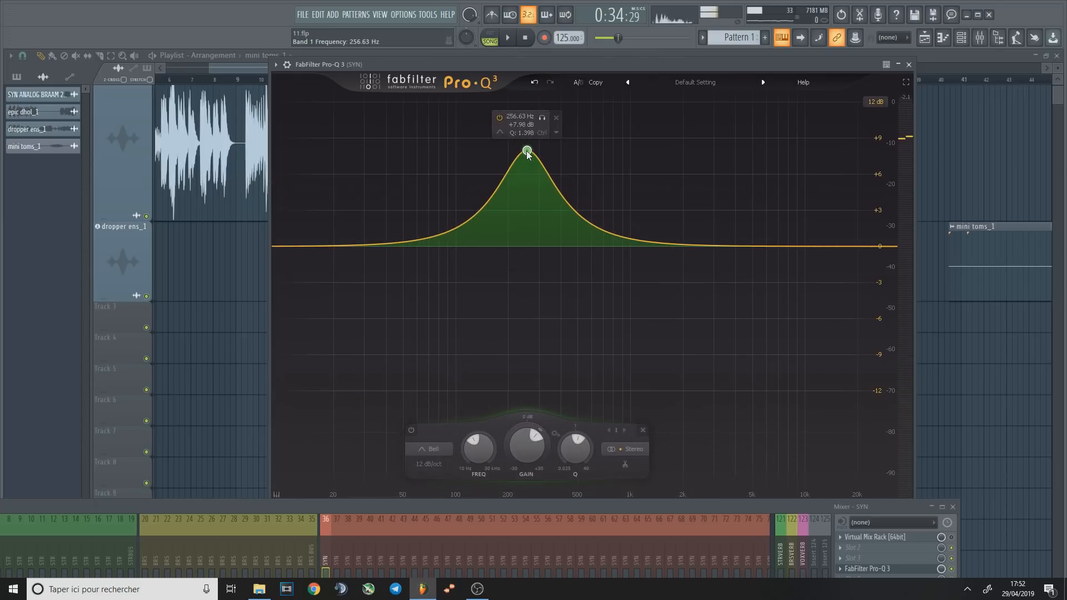
- Turn the bell band into a 3 dB cut at about 260 Hz with a Q of about 1.54 while listening
{"action": "left_click_drag", "start_coordinate": [528, 155], "coordinate": [523, 298]}
{"action": "key", "text": "space"}
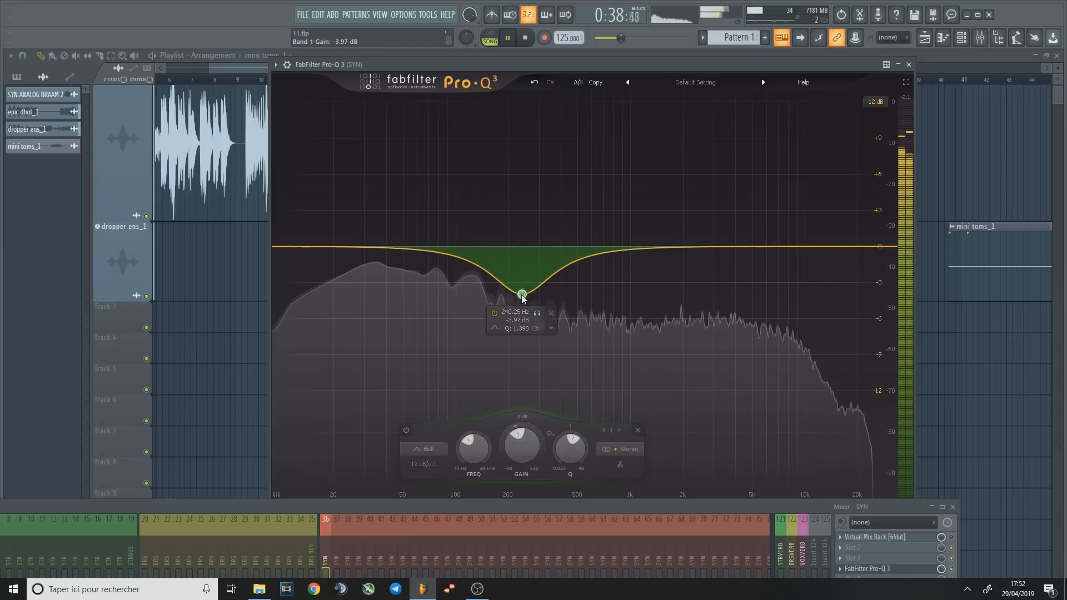
{"action": "left_click_drag", "start_coordinate": [522, 338], "coordinate": [522, 285]}
{"action": "scroll", "coordinate": [522, 286], "scroll_direction": "up", "scroll_amount": 2}
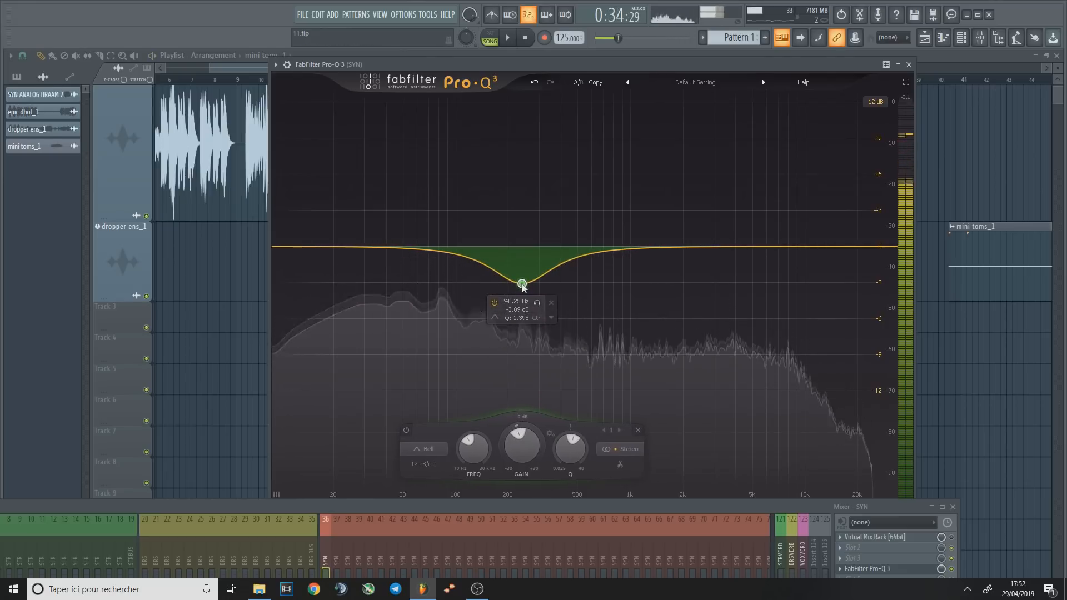
{"action": "mouse_move", "coordinate": [523, 288]}
{"action": "left_mouse_down"}
{"action": "mouse_move", "coordinate": [530, 165]}
{"action": "mouse_move", "coordinate": [533, 295]}
{"action": "mouse_move", "coordinate": [532, 274]}
{"action": "left_mouse_up"}
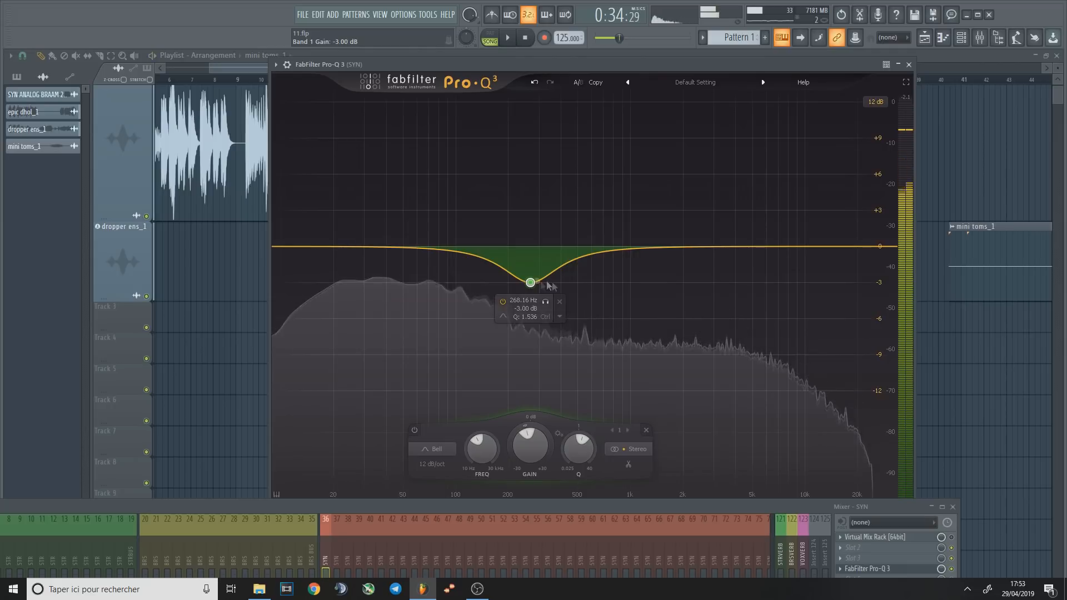
- Compare the bypassed and equalized sound of insert 36 by toggling FabFilter Pro-Q 3 off and on during playback, and stop playback
{"action": "left_click_drag", "start_coordinate": [716, 507], "coordinate": [613, 371]}
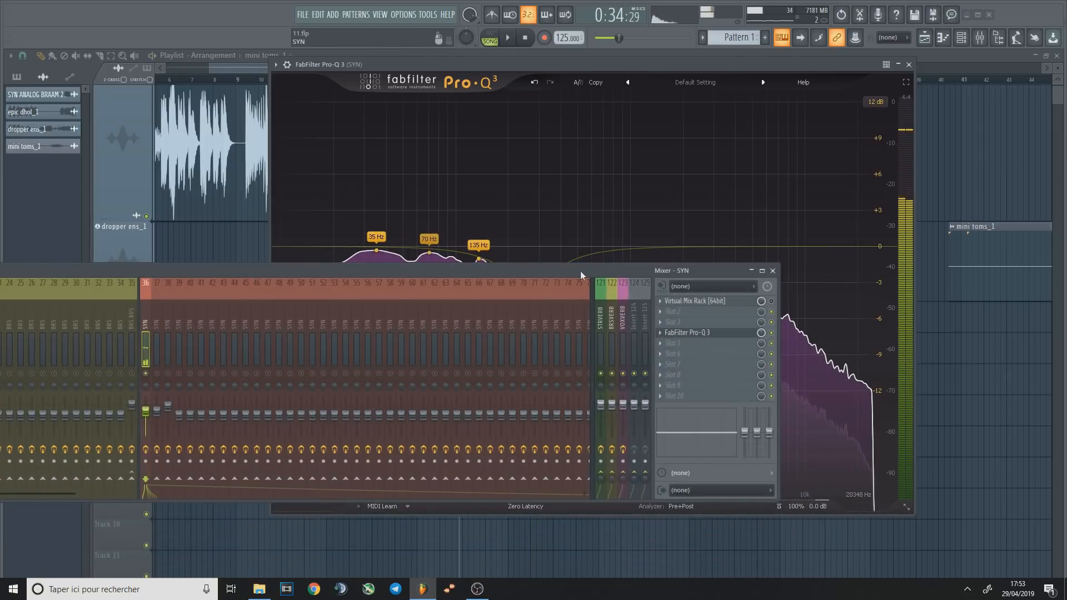
{"action": "left_click", "coordinate": [771, 333]}
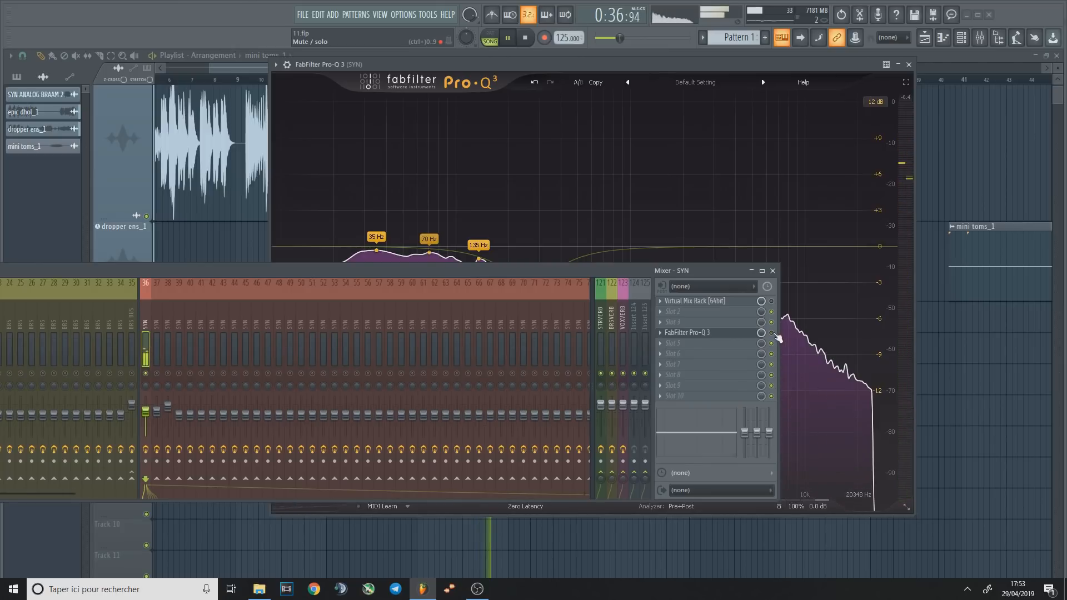
{"action": "left_click", "coordinate": [771, 332]}
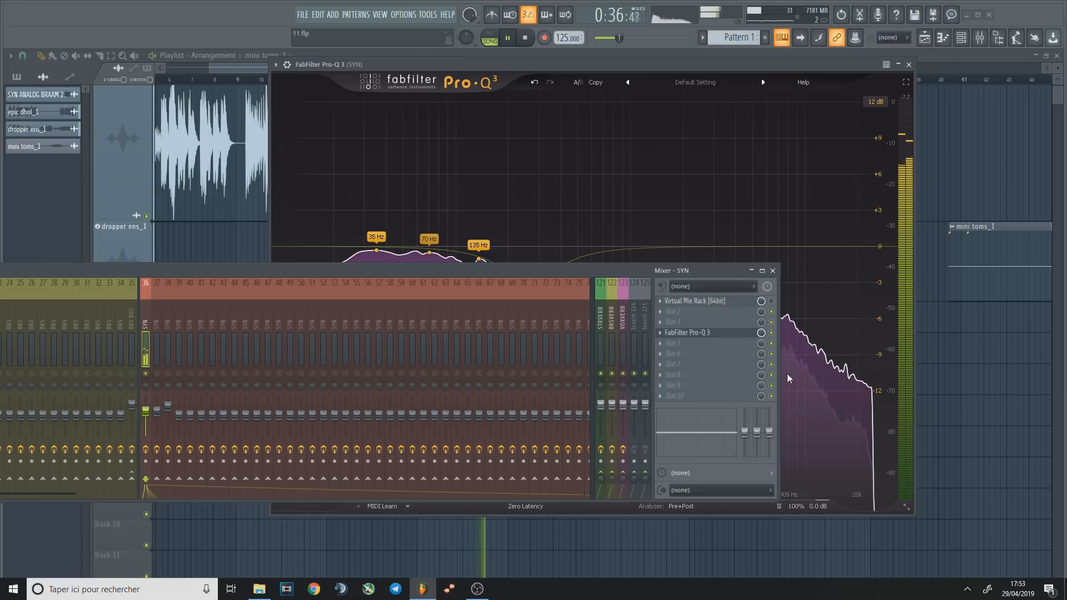
{"action": "key", "text": "space"}
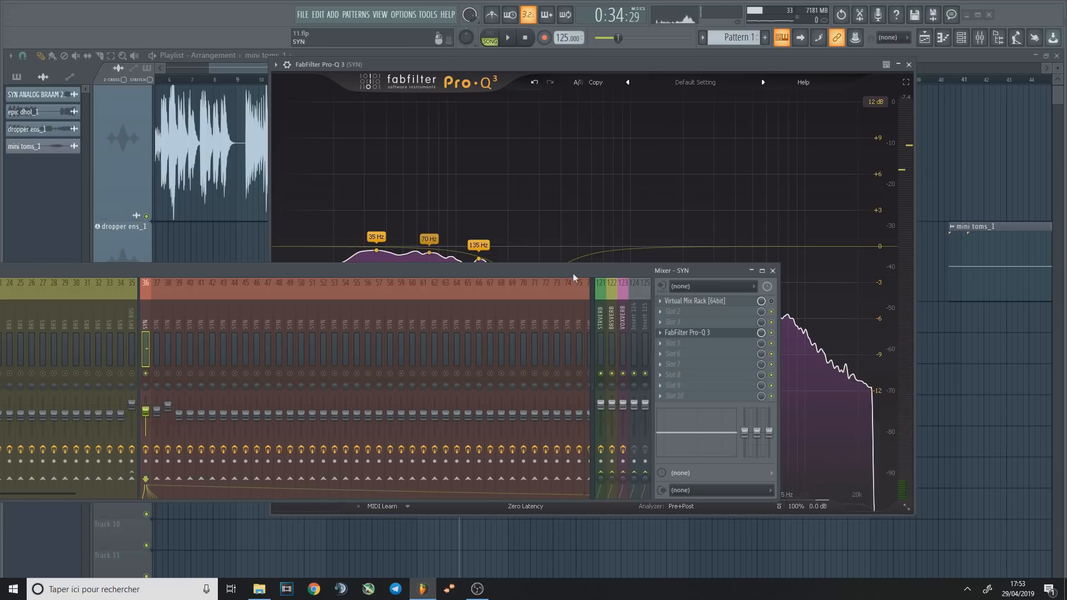
- Delete the bell band at about 260 Hz from insert 36's equalizer and close the plugin window
{"action": "left_click_drag", "start_coordinate": [574, 272], "coordinate": [657, 368]}
{"action": "left_click_drag", "start_coordinate": [534, 257], "coordinate": [529, 282]}
{"action": "right_click", "coordinate": [530, 282]}
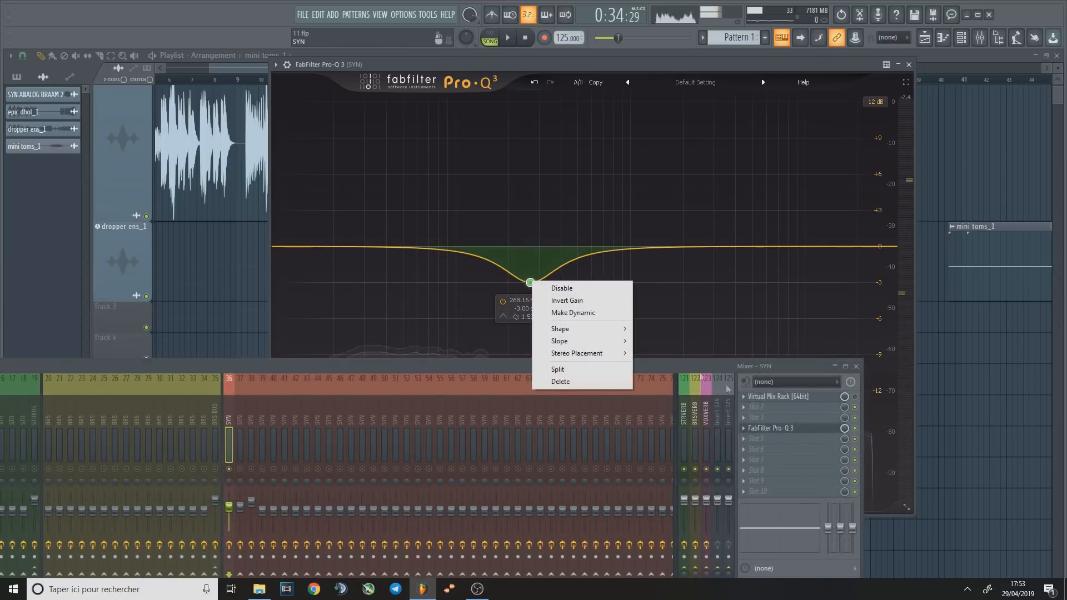
{"action": "left_click", "coordinate": [577, 381]}
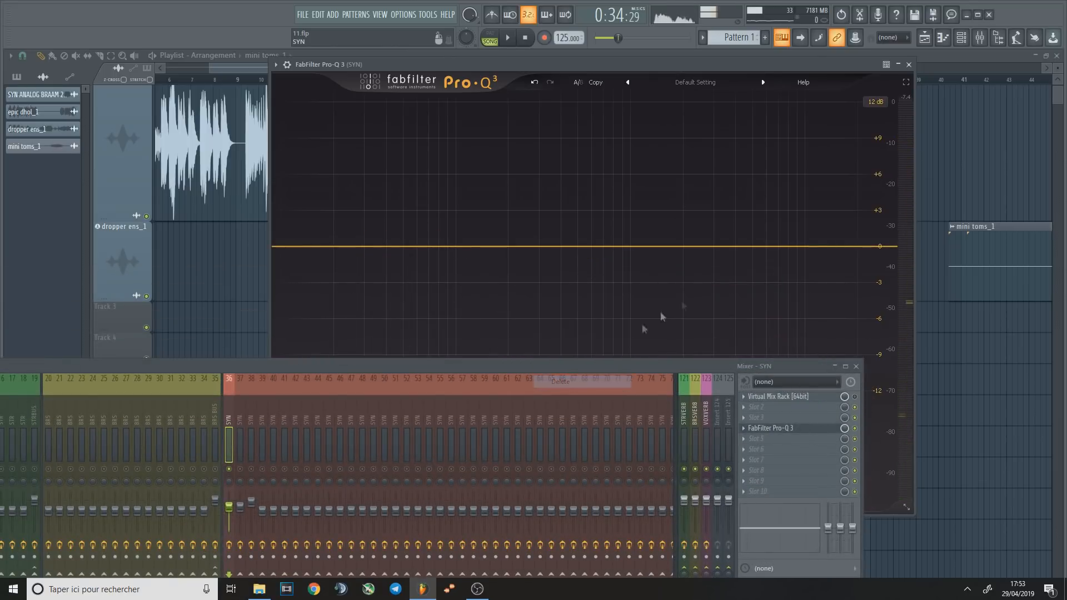
{"action": "left_click", "coordinate": [908, 65]}
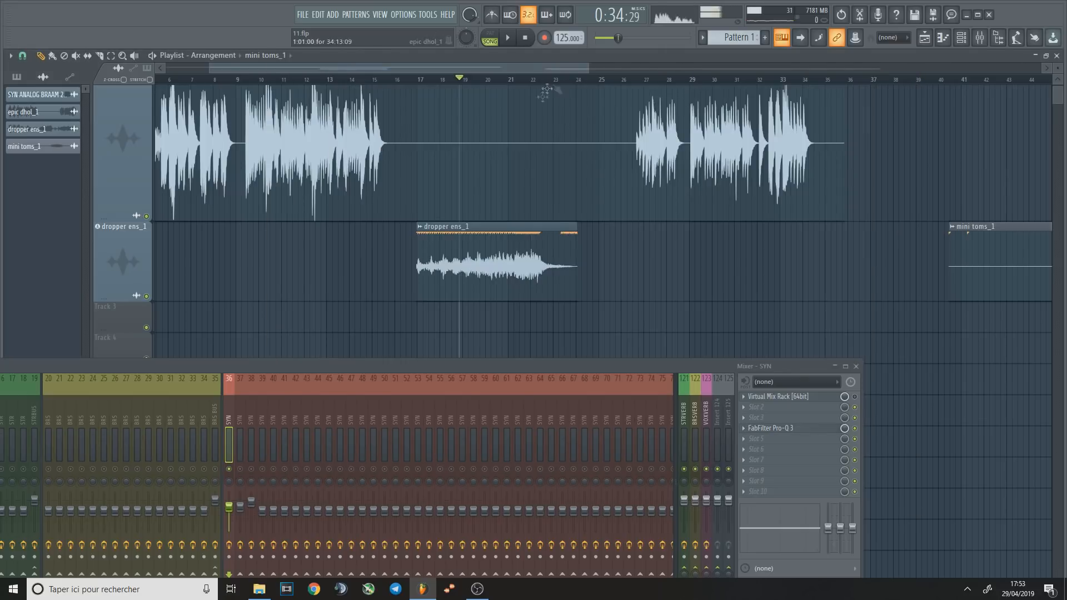
{"action": "scroll", "coordinate": [589, 89], "scroll_direction": "down", "scroll_amount": 4}
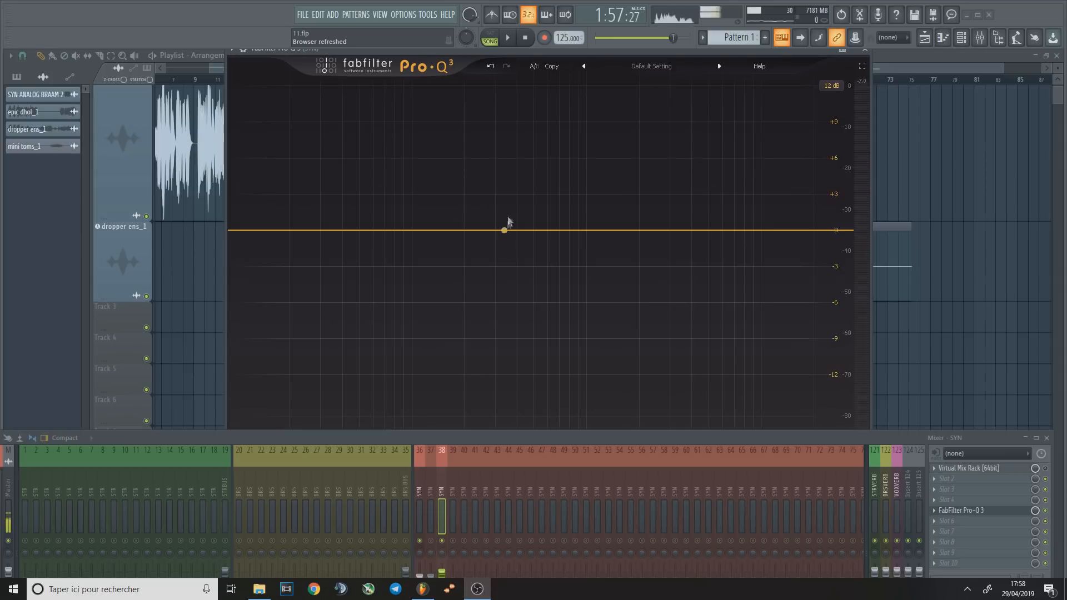
- Try a flat bell band at about 220 Hz on insert 38 during playback, delete it and stop playback
{"action": "mouse_move", "coordinate": [481, 231]}
{"action": "left_mouse_down"}
{"action": "mouse_move", "coordinate": [469, 175]}
{"action": "mouse_move", "coordinate": [473, 237]}
{"action": "left_mouse_up"}
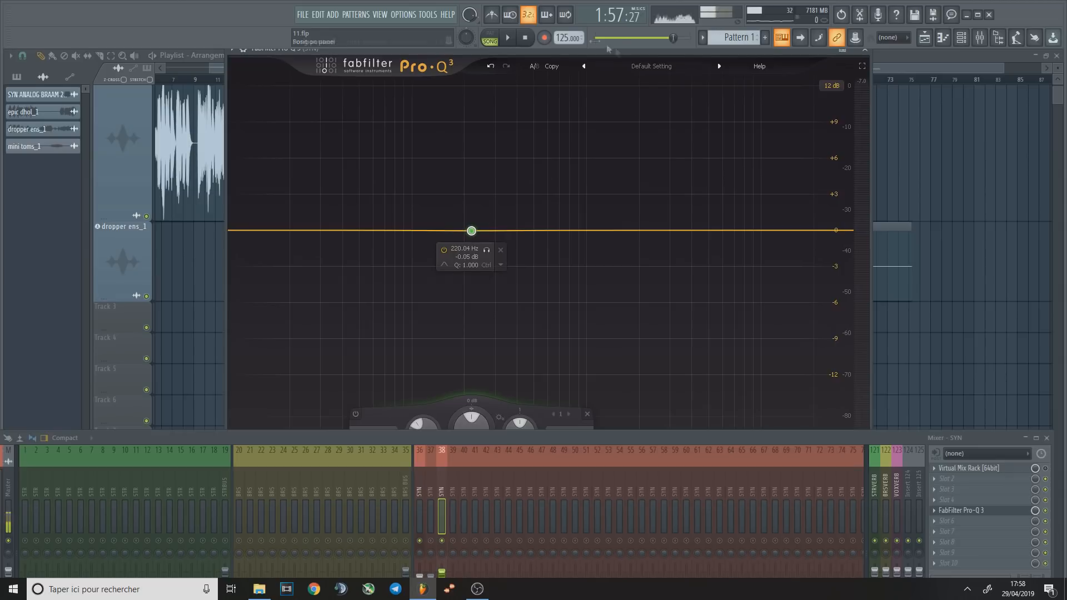
{"action": "key", "text": "space"}
{"action": "right_click", "coordinate": [481, 232]}
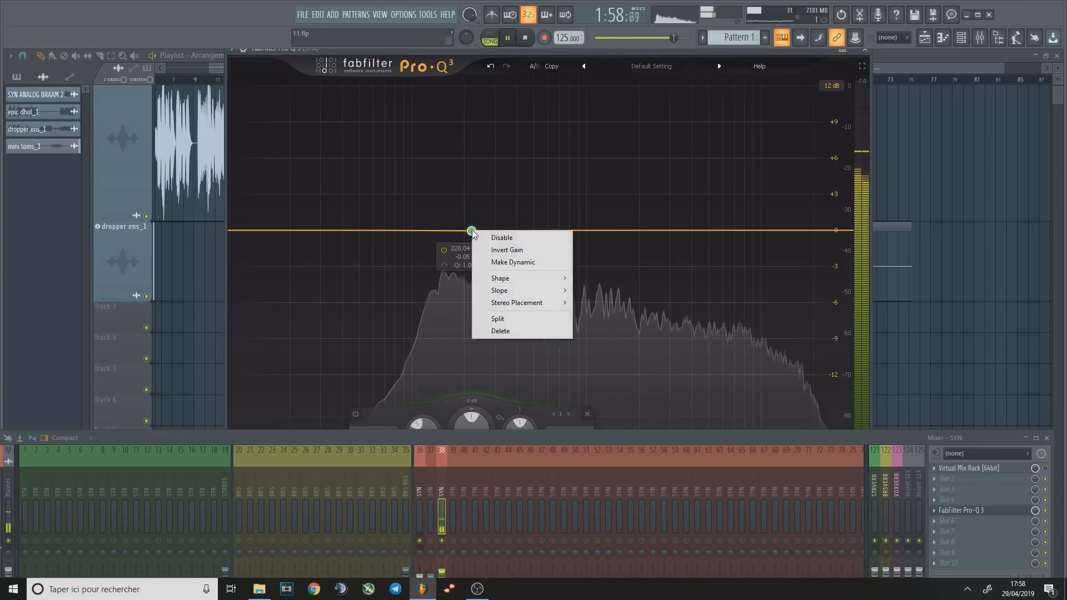
{"action": "left_click", "coordinate": [500, 329]}
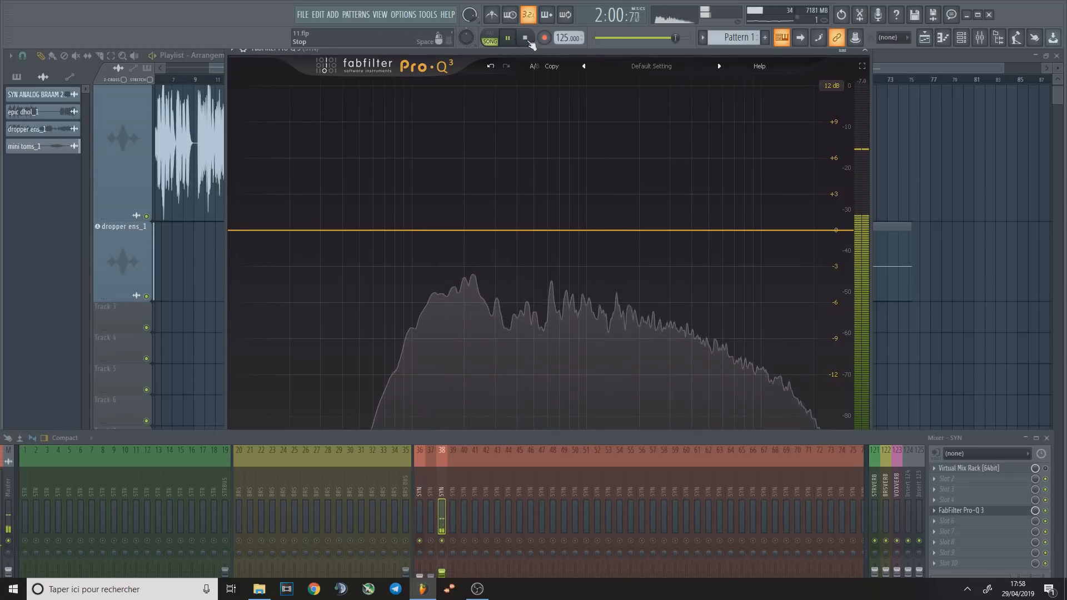
{"action": "key", "text": "space"}
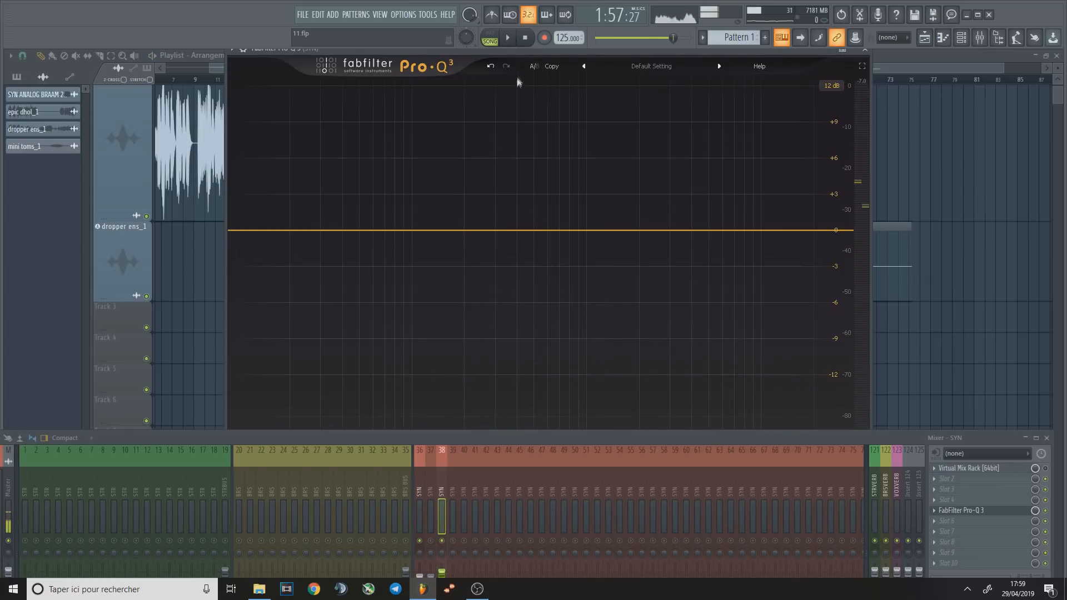
- Play the section again, sweep a new band upward from the lowest frequencies, delete it and stop playback
{"action": "left_click_drag", "start_coordinate": [528, 51], "coordinate": [545, 71]}
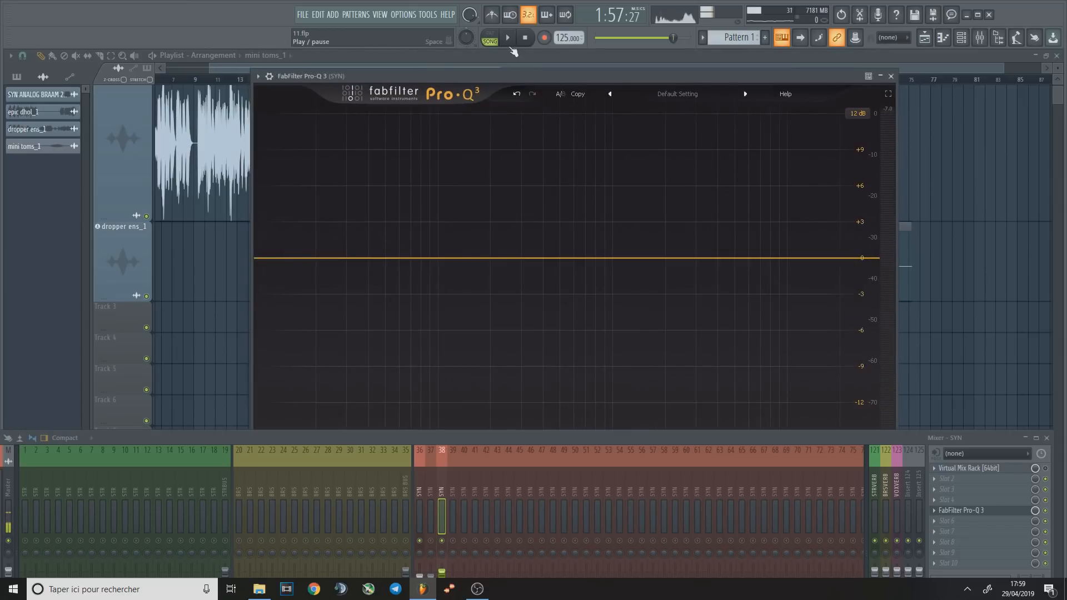
{"action": "key", "text": "space"}
{"action": "left_click_drag", "start_coordinate": [260, 261], "coordinate": [406, 250]}
{"action": "right_click", "coordinate": [407, 250]}
{"action": "left_click", "coordinate": [439, 353]}
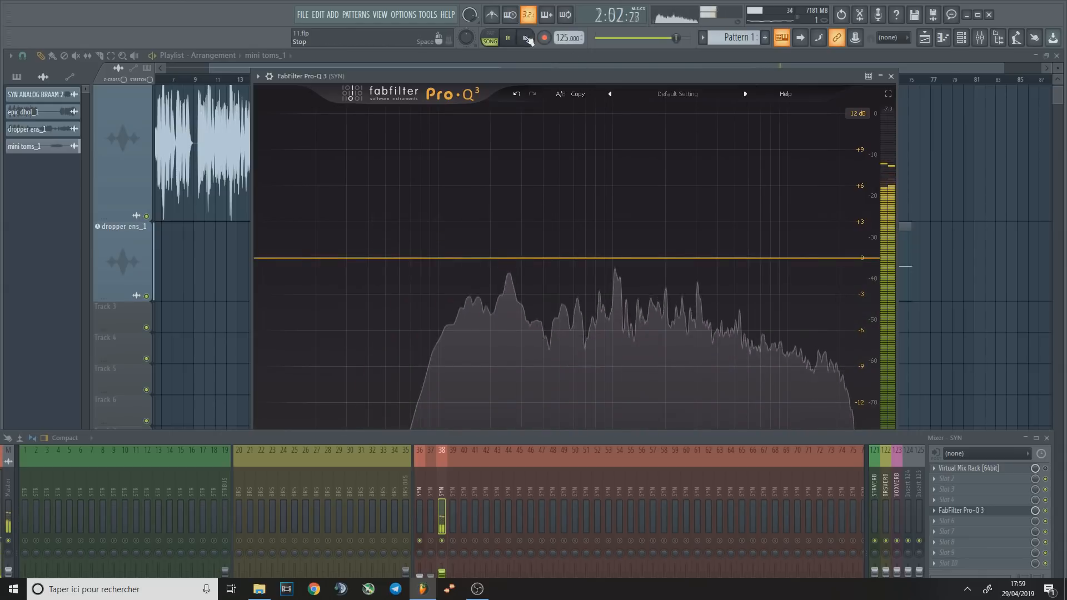
{"action": "key", "text": "space"}
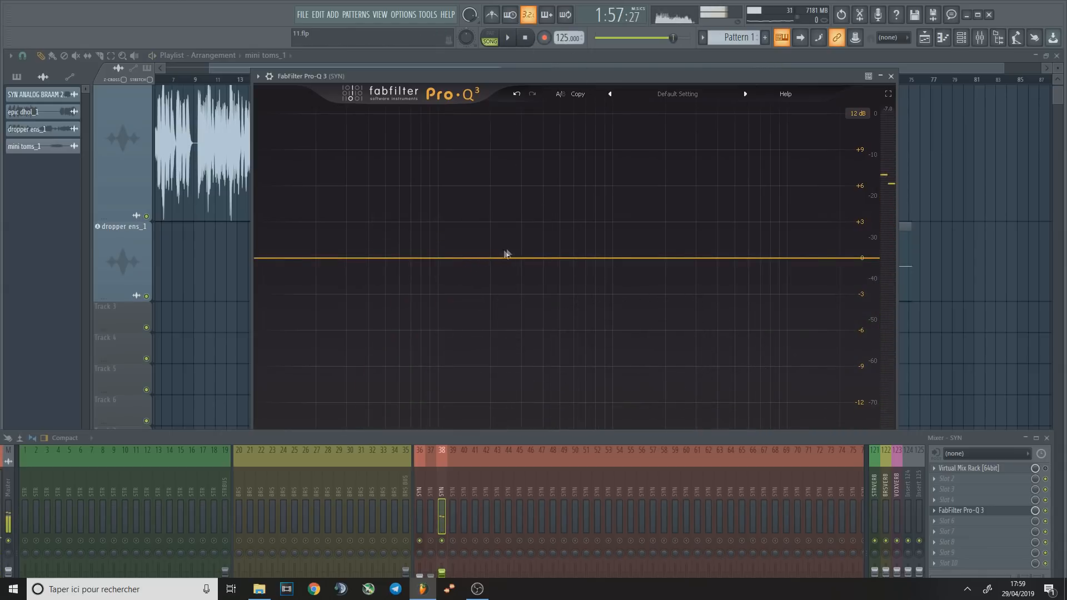
- Add a nearly flat bell band at about 925 Hz with a Q of about 1.28 while listening, and stop playback
{"action": "left_click_drag", "start_coordinate": [665, 78], "coordinate": [671, 135]}
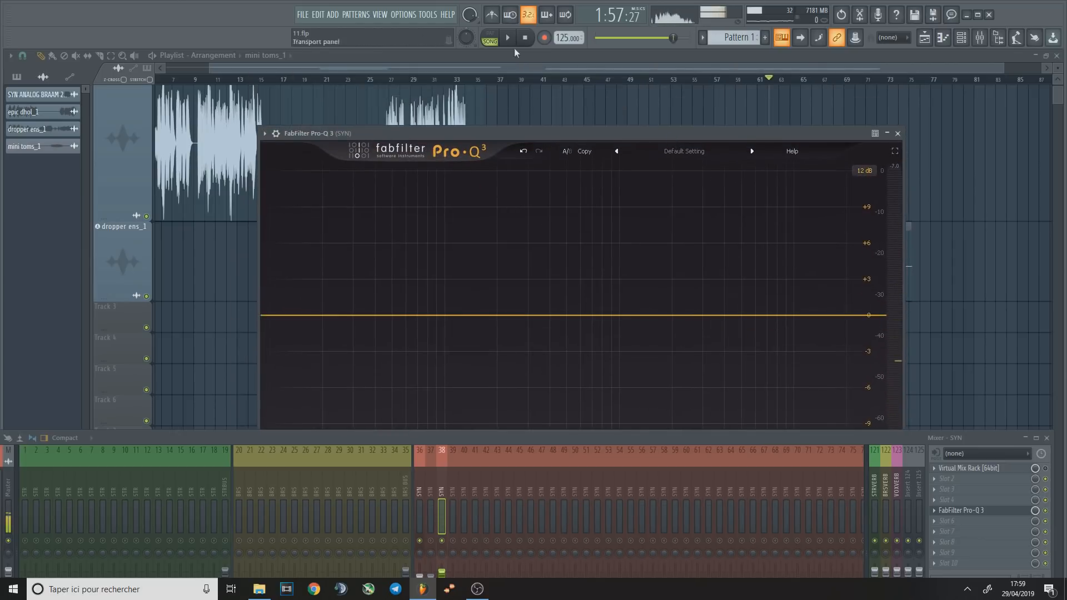
{"action": "key", "text": "space"}
{"action": "mouse_move", "coordinate": [598, 316]}
{"action": "left_mouse_down"}
{"action": "mouse_move", "coordinate": [626, 270]}
{"action": "mouse_move", "coordinate": [613, 275]}
{"action": "mouse_move", "coordinate": [616, 416]}
{"action": "mouse_move", "coordinate": [615, 318]}
{"action": "left_mouse_up"}
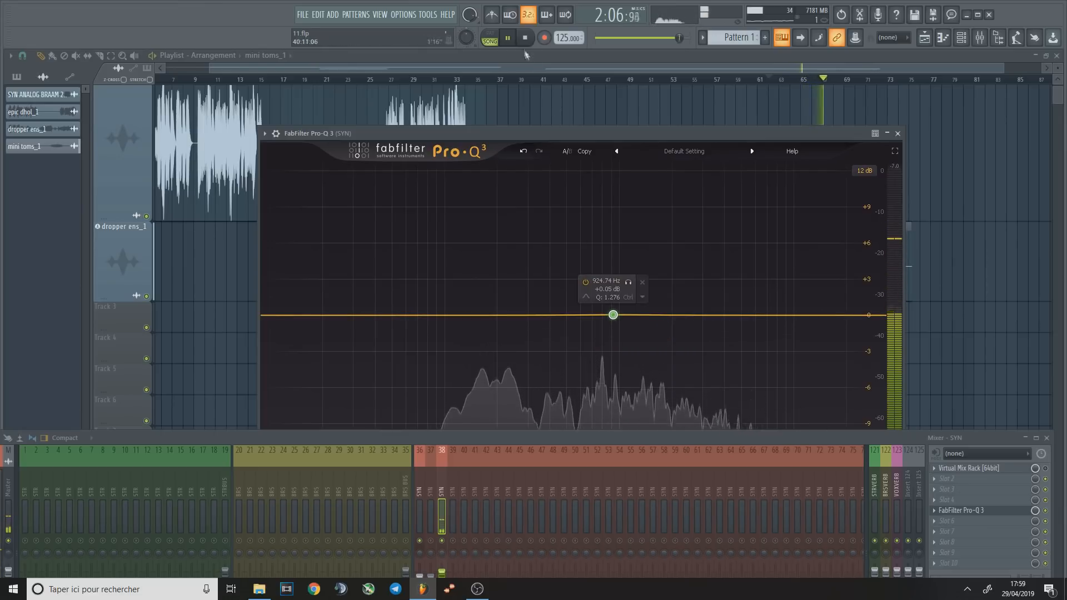
{"action": "key", "text": "space"}
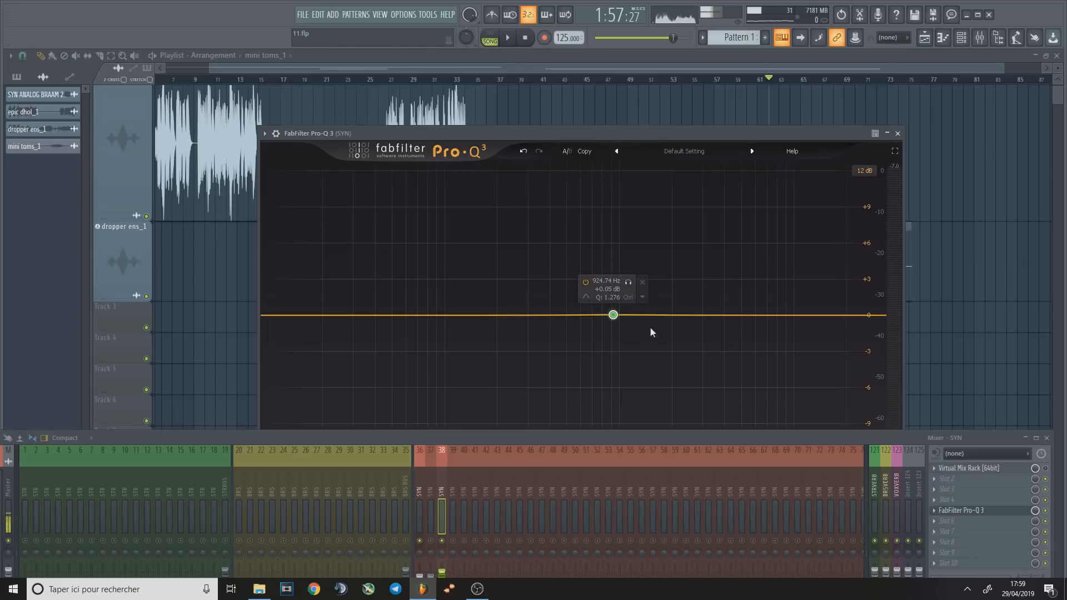
- Turn the bell band into a cut of about 2.1 dB at about 918 Hz with a Q of about 1.14 during playback
{"action": "left_click", "coordinate": [508, 39]}
{"action": "left_click_drag", "start_coordinate": [550, 132], "coordinate": [546, 47]}
{"action": "left_click_drag", "start_coordinate": [609, 230], "coordinate": [609, 255]}
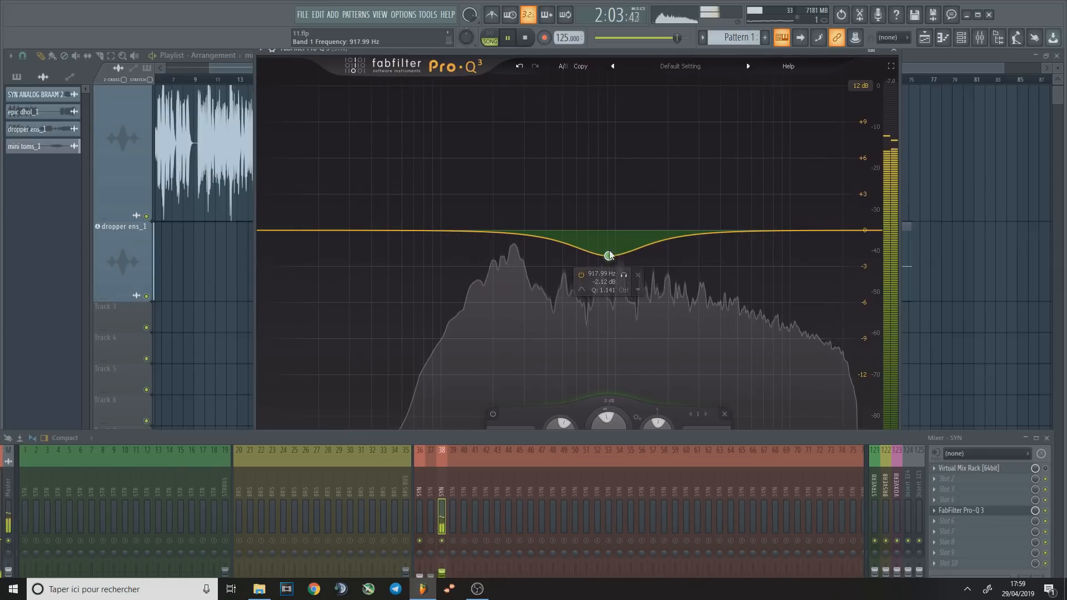
{"action": "left_click", "coordinate": [525, 38]}
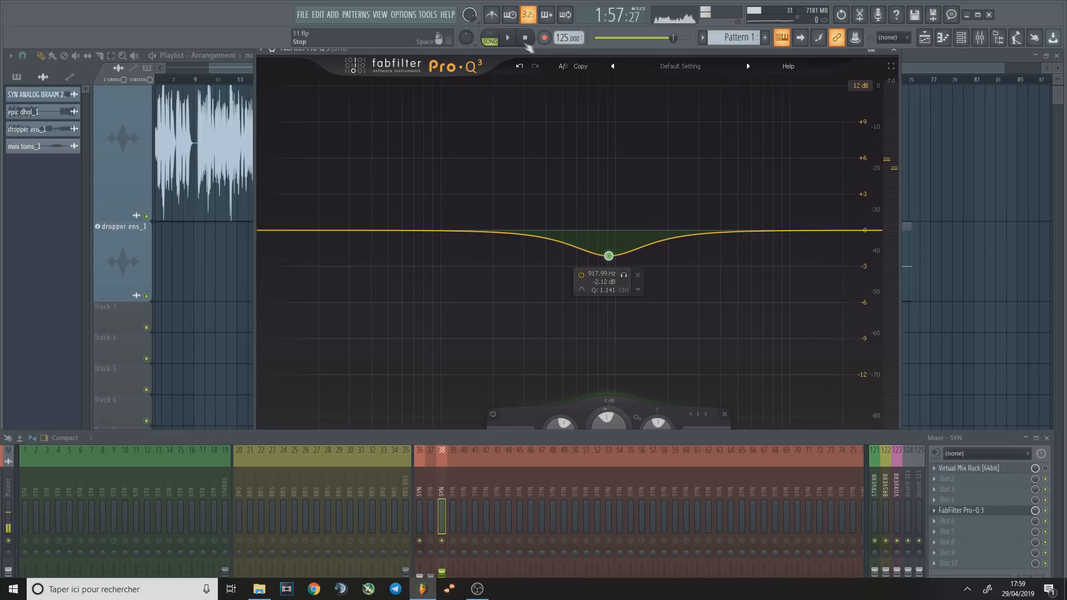
- Deepen the 918 Hz cut to about 4.7 dB with a Q of about 0.92 while listening, and stop playback
{"action": "key", "text": "space"}
{"action": "left_click_drag", "start_coordinate": [610, 259], "coordinate": [609, 288]}
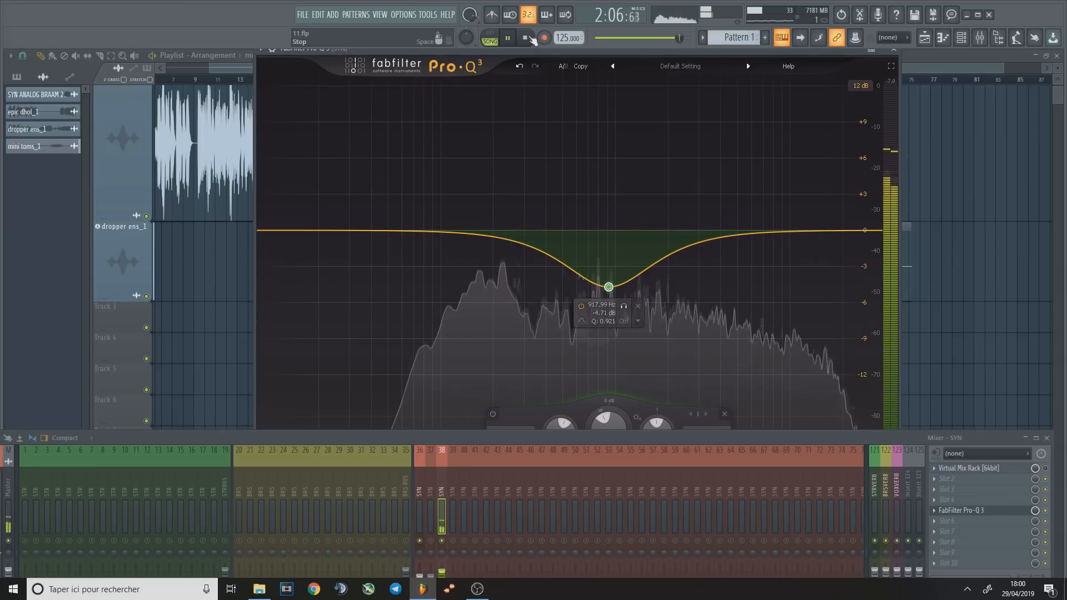
{"action": "key", "text": "space"}
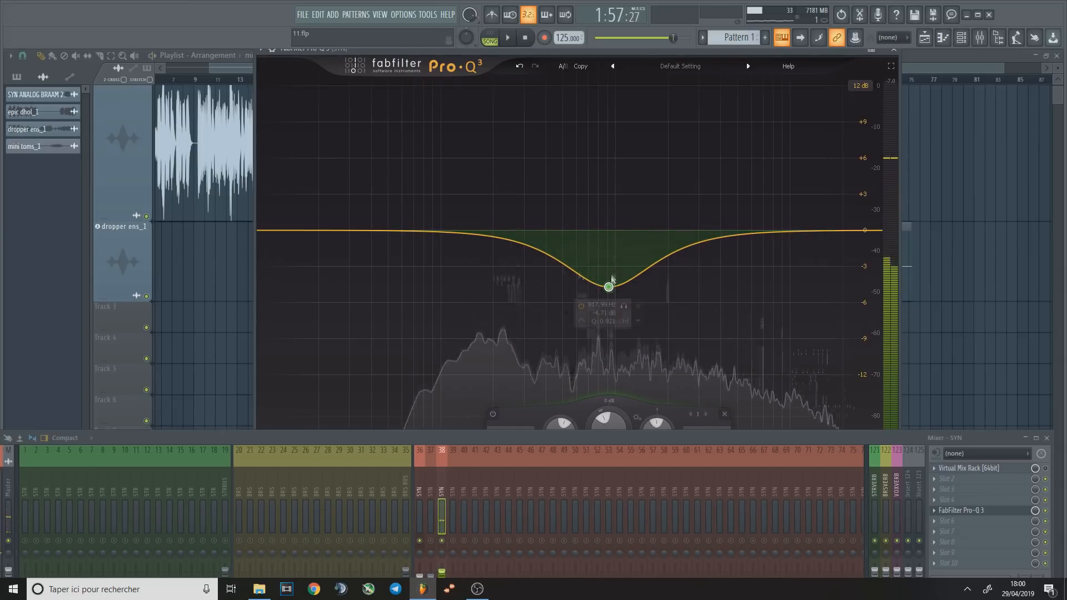
- Raise the 918 Hz band into a boost, sweep it across the lower frequencies, and delete it
{"action": "left_click_drag", "start_coordinate": [610, 293], "coordinate": [469, 179]}
{"action": "left_click_drag", "start_coordinate": [486, 123], "coordinate": [569, 214]}
{"action": "right_click", "coordinate": [568, 204]}
{"action": "left_click", "coordinate": [596, 306]}
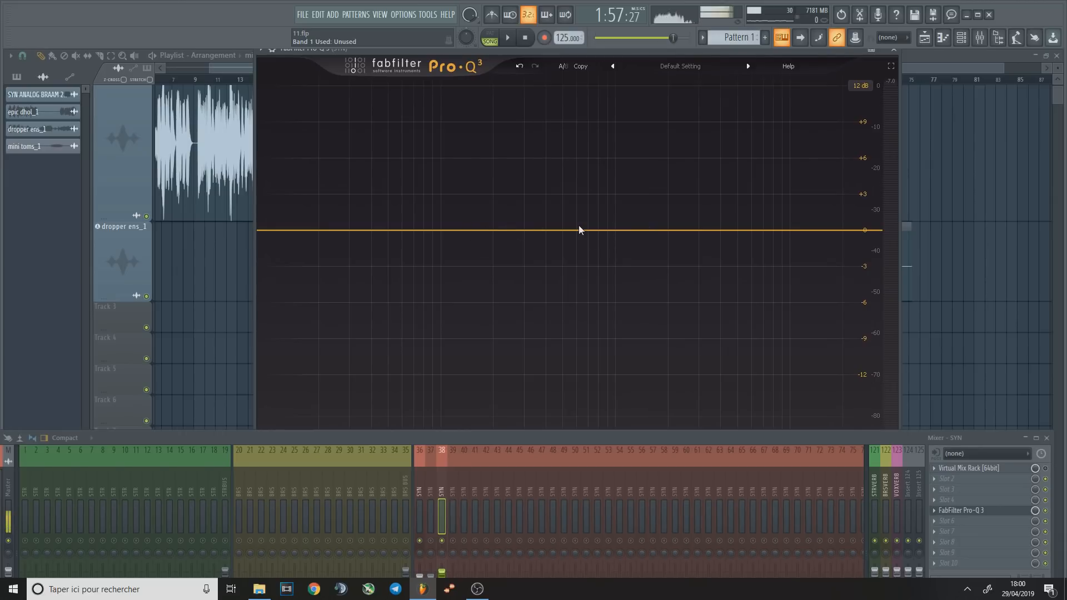
- Try a bell boost of about 3.4 dB at about 217 Hz, lower it to about 0.55 dB at 200 Hz, and remove it
{"action": "left_click_drag", "start_coordinate": [491, 230], "coordinate": [500, 190]}
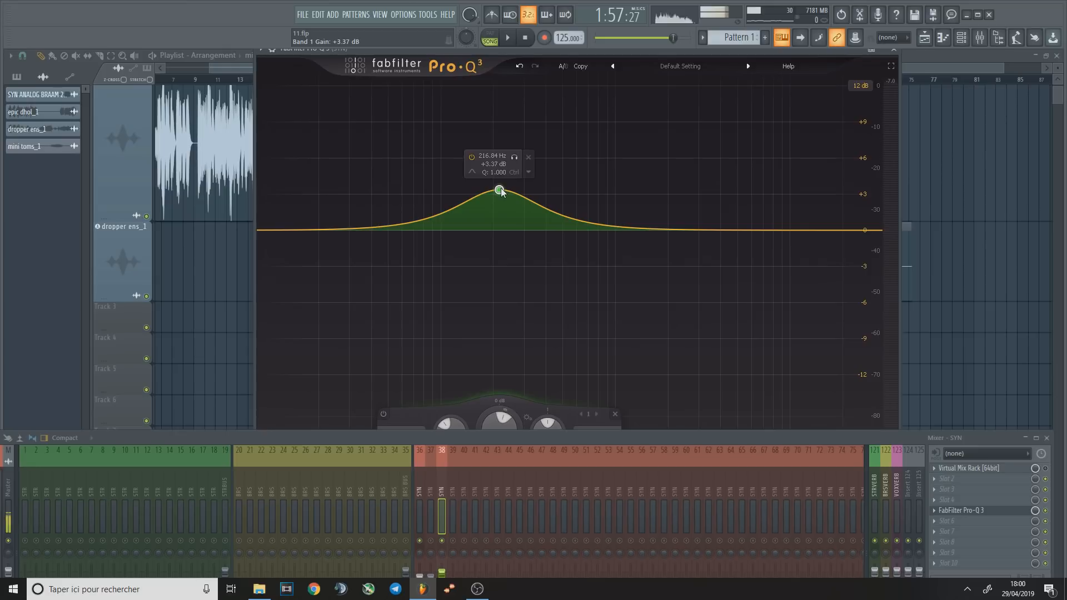
{"action": "left_click_drag", "start_coordinate": [500, 191], "coordinate": [494, 225]}
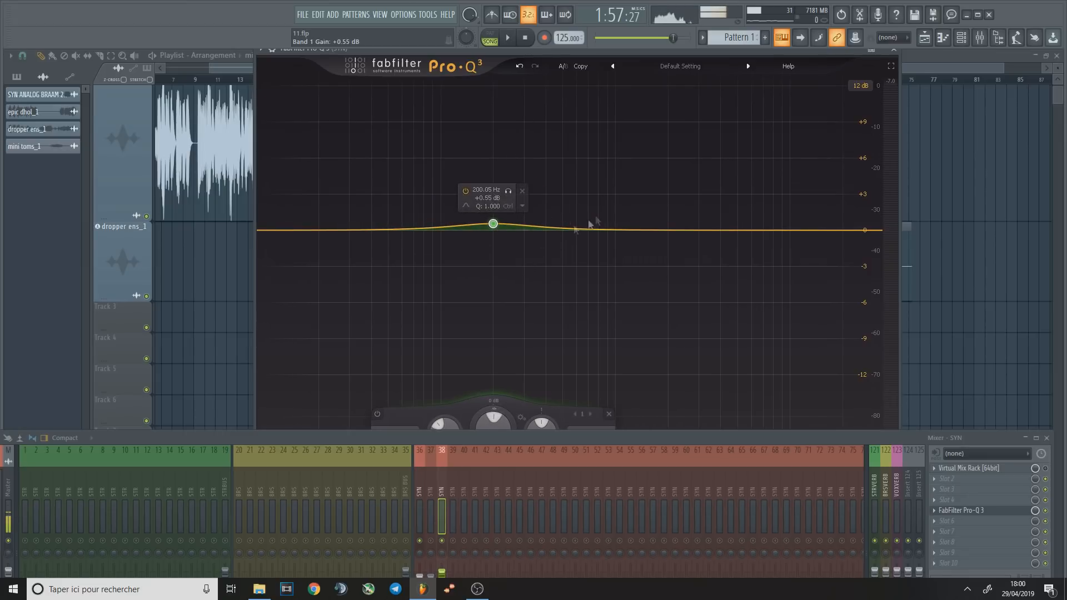
{"action": "double_click", "coordinate": [492, 224]}
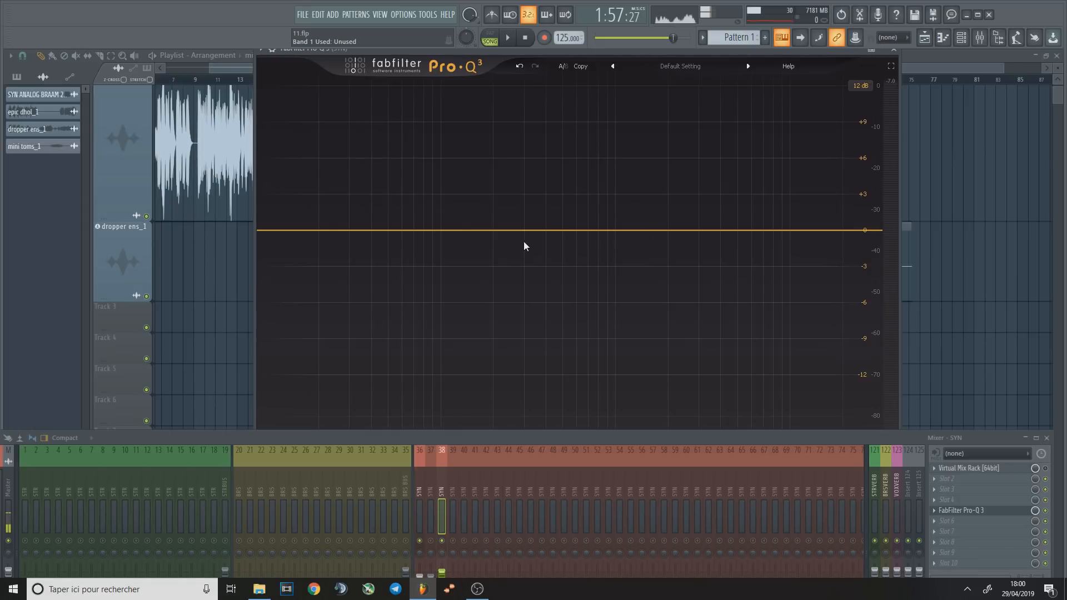
- Add a wide bell band with a Q of about 0.72 and move it to about 496 Hz at about -0.23 dB
{"action": "mouse_move", "coordinate": [541, 230]}
{"action": "left_mouse_down"}
{"action": "mouse_move", "coordinate": [548, 347]}
{"action": "mouse_move", "coordinate": [545, 160]}
{"action": "mouse_move", "coordinate": [545, 309]}
{"action": "mouse_move", "coordinate": [548, 231]}
{"action": "left_mouse_up"}
{"action": "scroll", "coordinate": [546, 331], "scroll_direction": "down", "scroll_amount": 3}
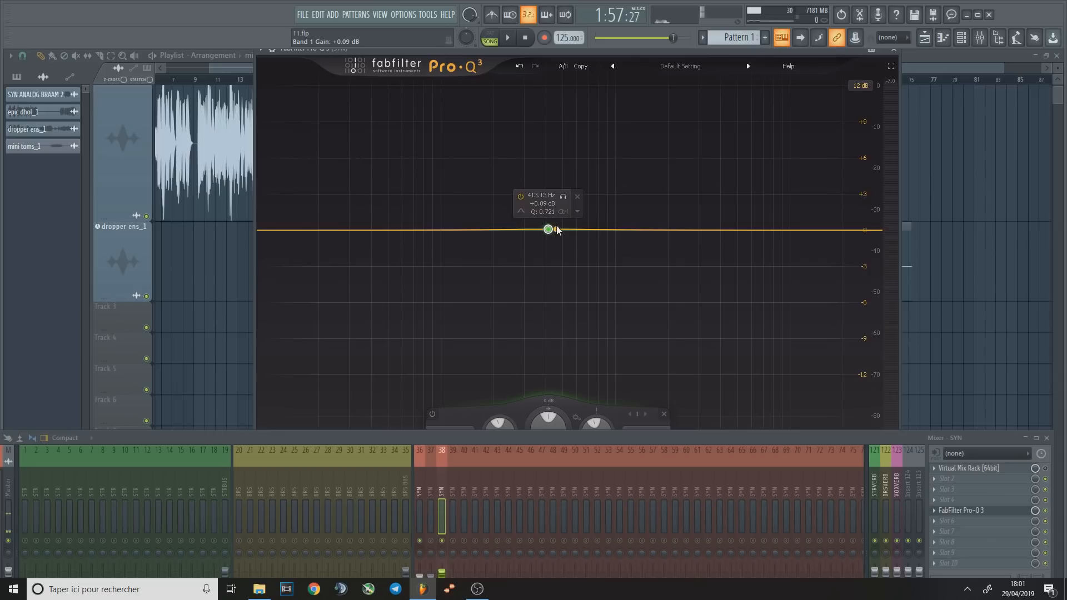
{"action": "mouse_move", "coordinate": [548, 231]}
{"action": "left_mouse_down"}
{"action": "mouse_move", "coordinate": [552, 310]}
{"action": "mouse_move", "coordinate": [565, 233]}
{"action": "left_mouse_up"}
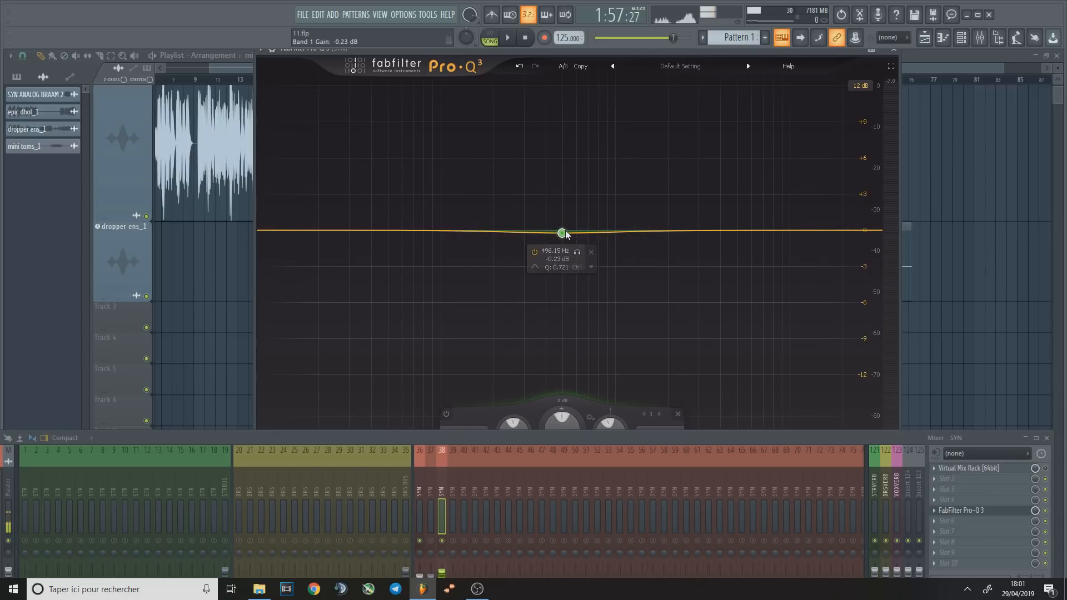